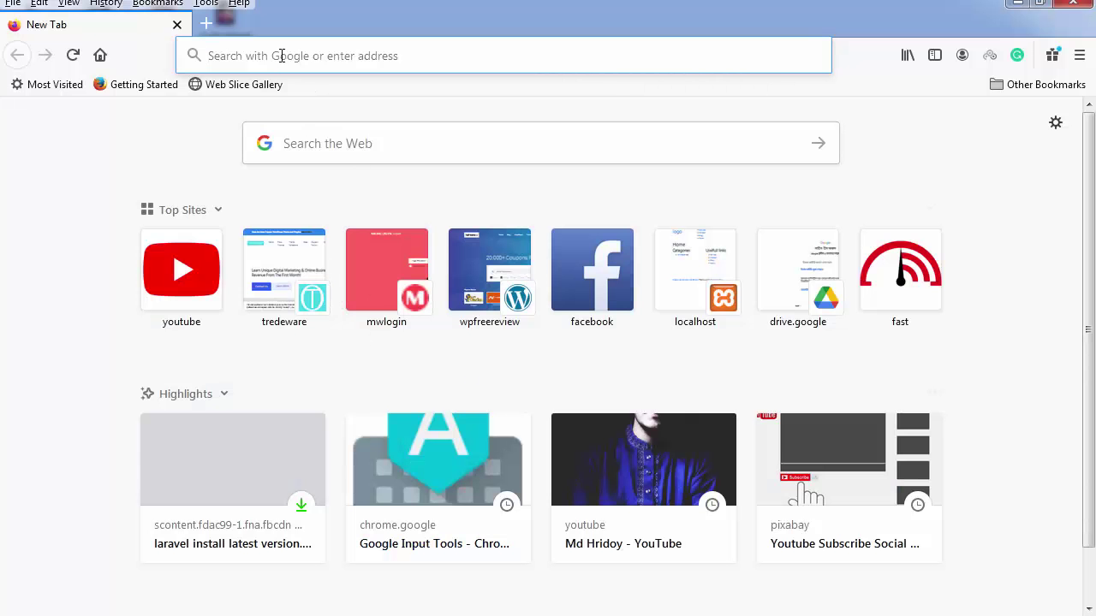
Open the WordPress admin address wpfreereview.com/wp-admin/ in the browser
{"action": "type", "text": "wpfrr"}
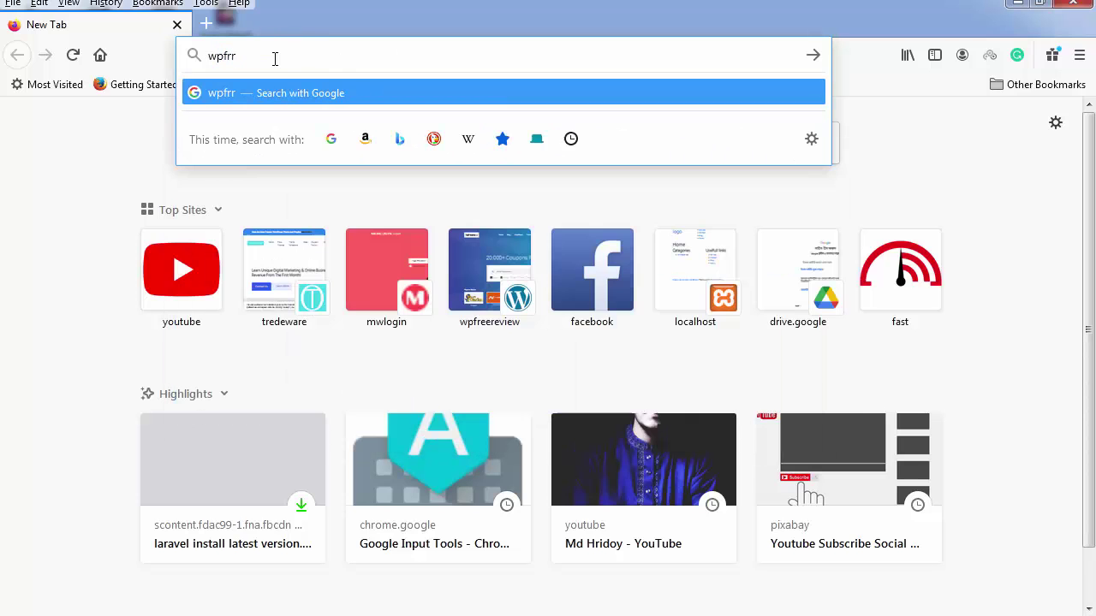
{"action": "key", "text": "BackSpace"}
{"action": "type", "text": "eereview.com/"}
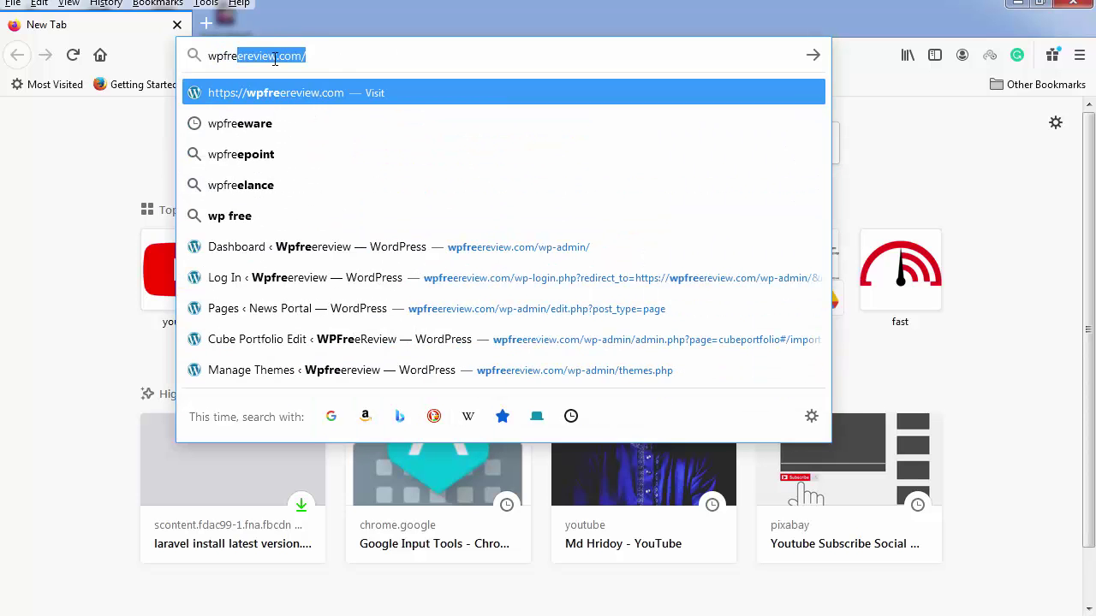
{"action": "key", "text": "Right"}
{"action": "type", "text": "w"}
{"action": "key", "text": "Return"}
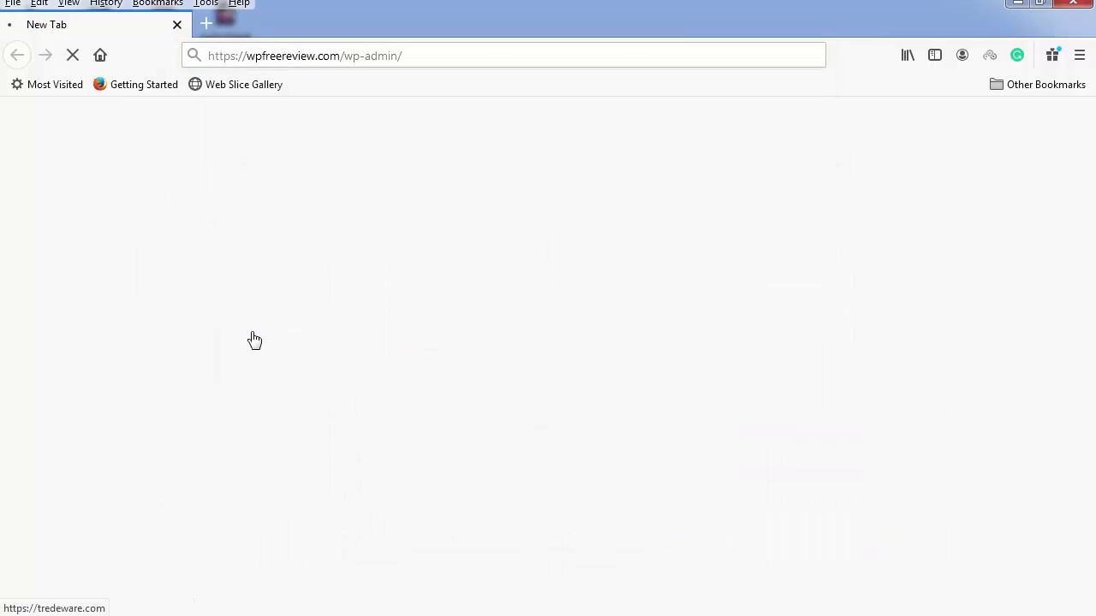
{"action": "left_click", "coordinate": [342, 340]}
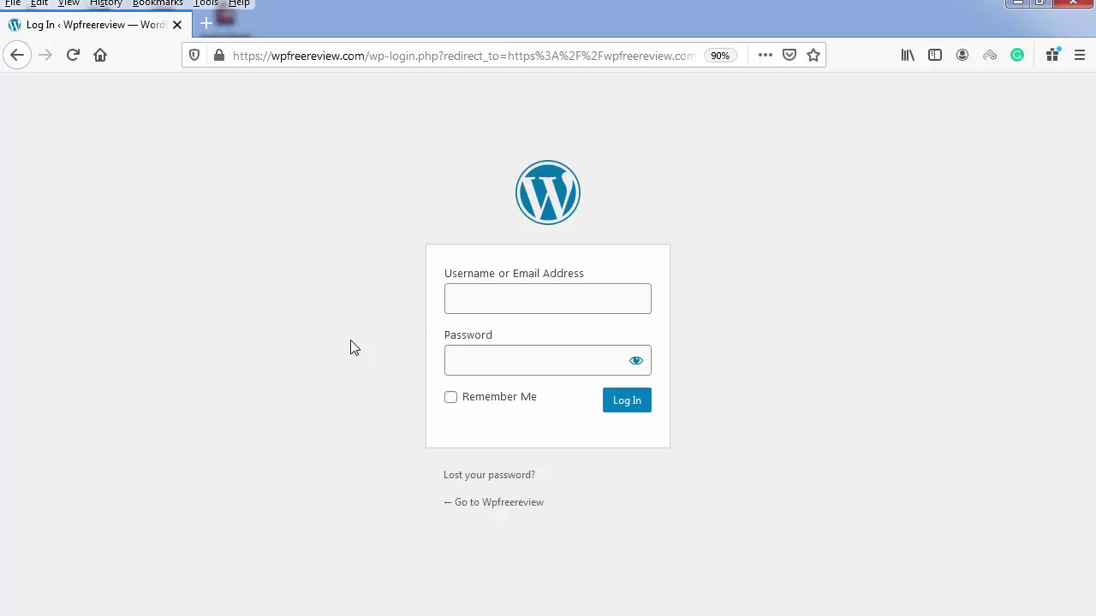
Log in to the WordPress admin by filling the username and password fields with the site owner's saved credentials
{"action": "left_click", "coordinate": [502, 306]}
{"action": "scroll", "coordinate": [475, 385], "scroll_direction": "down", "scroll_amount": 2}
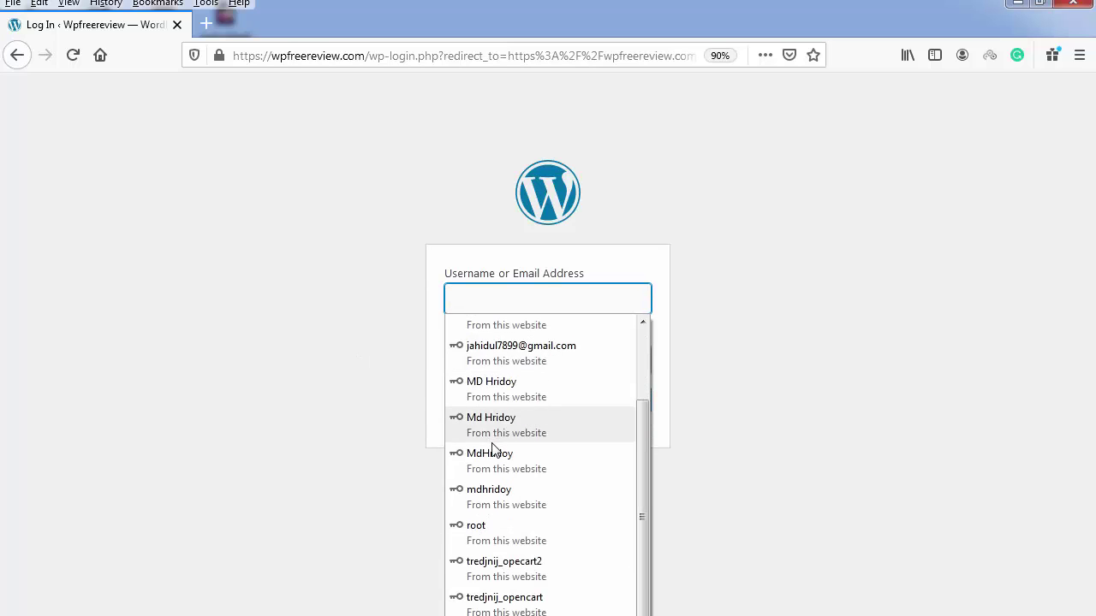
{"action": "left_click", "coordinate": [484, 501]}
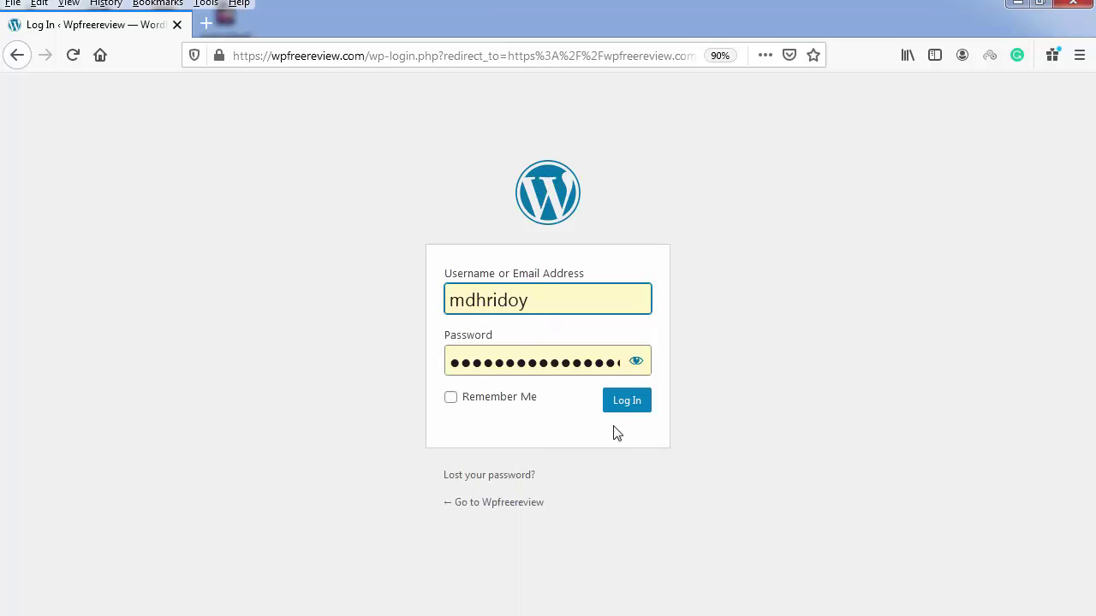
{"action": "left_click", "coordinate": [631, 404]}
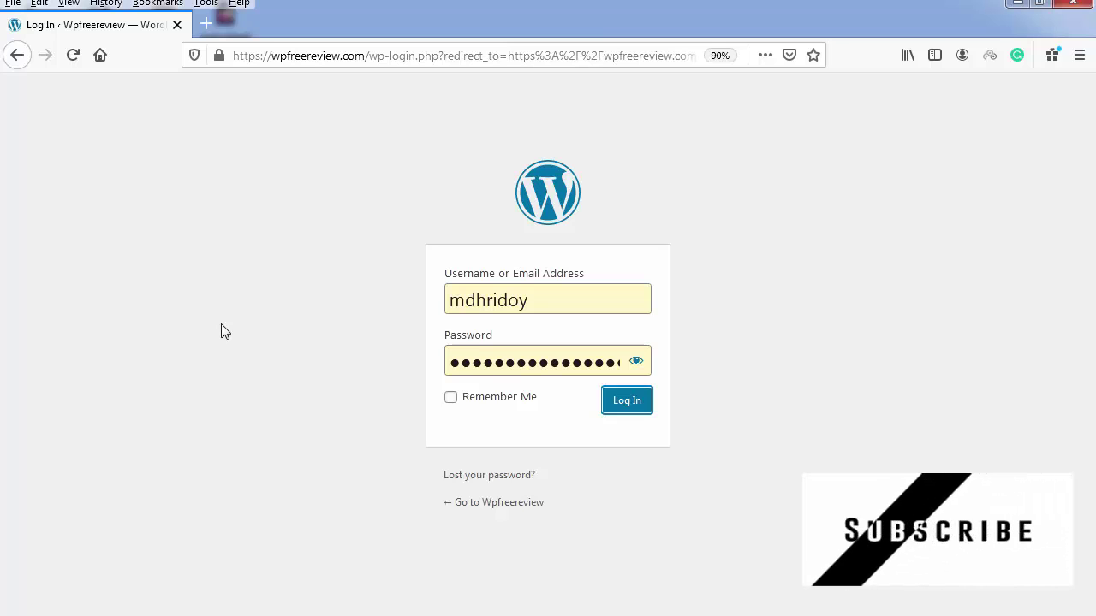
{"action": "left_click", "coordinate": [629, 402]}
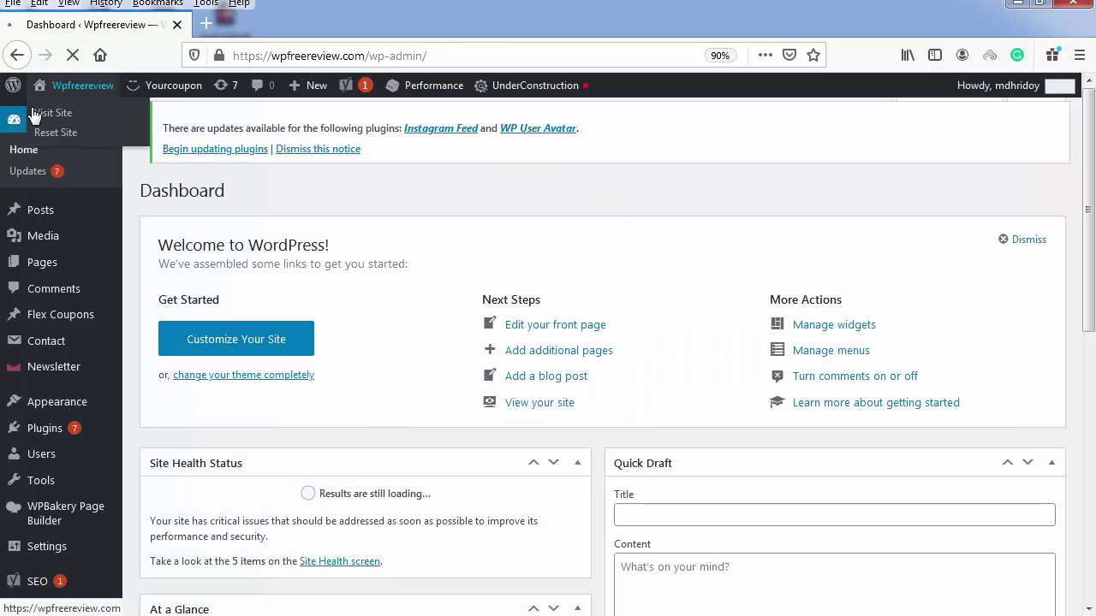
Dismiss the plugin update notice on the dashboard and open the page for adding new plugins
{"action": "left_click", "coordinate": [1049, 158]}
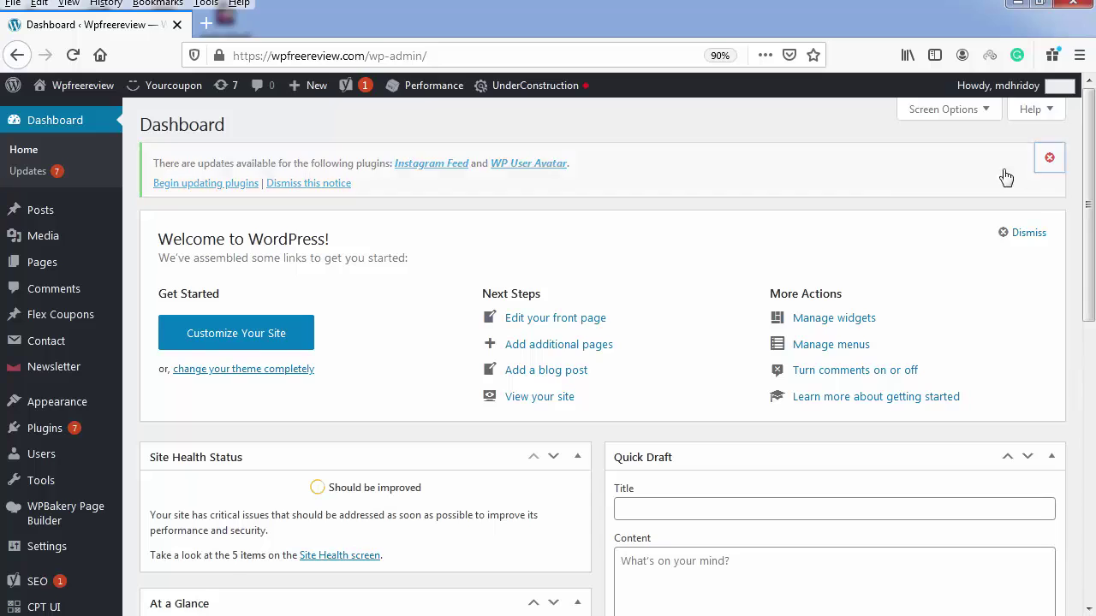
{"action": "scroll", "coordinate": [4, 385], "scroll_direction": "down", "scroll_amount": 2}
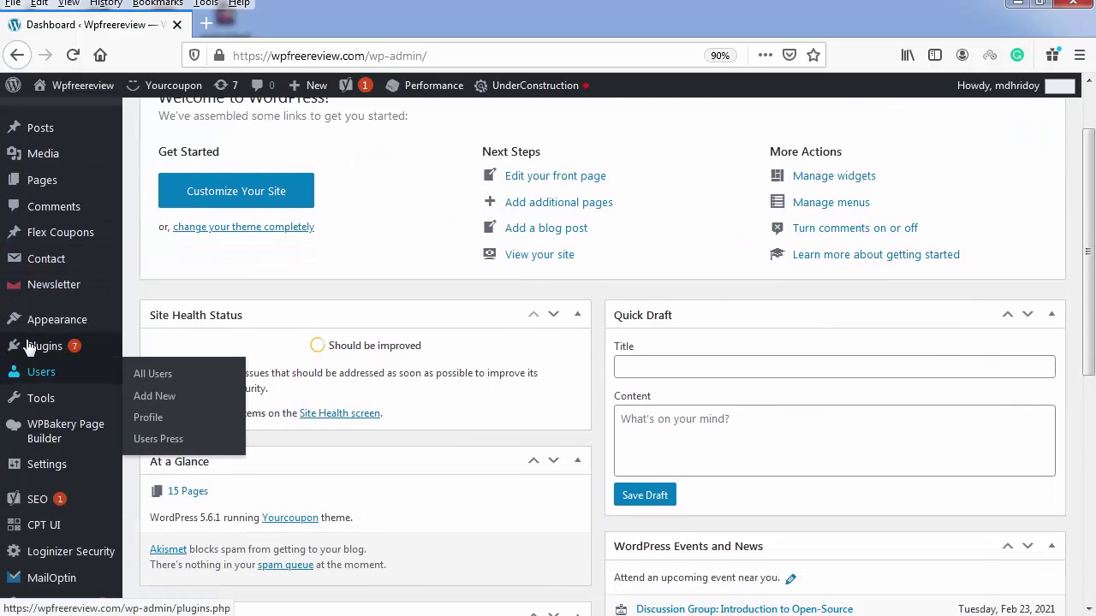
{"action": "left_click", "coordinate": [154, 371]}
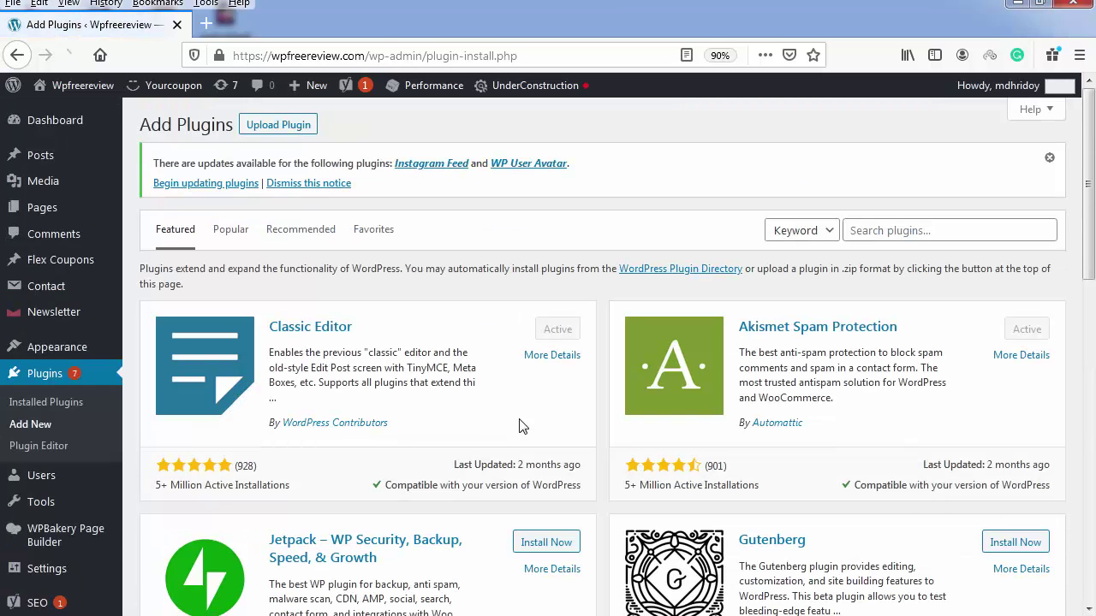
Search the plugin directory for "google captcha"
{"action": "left_click", "coordinate": [884, 229]}
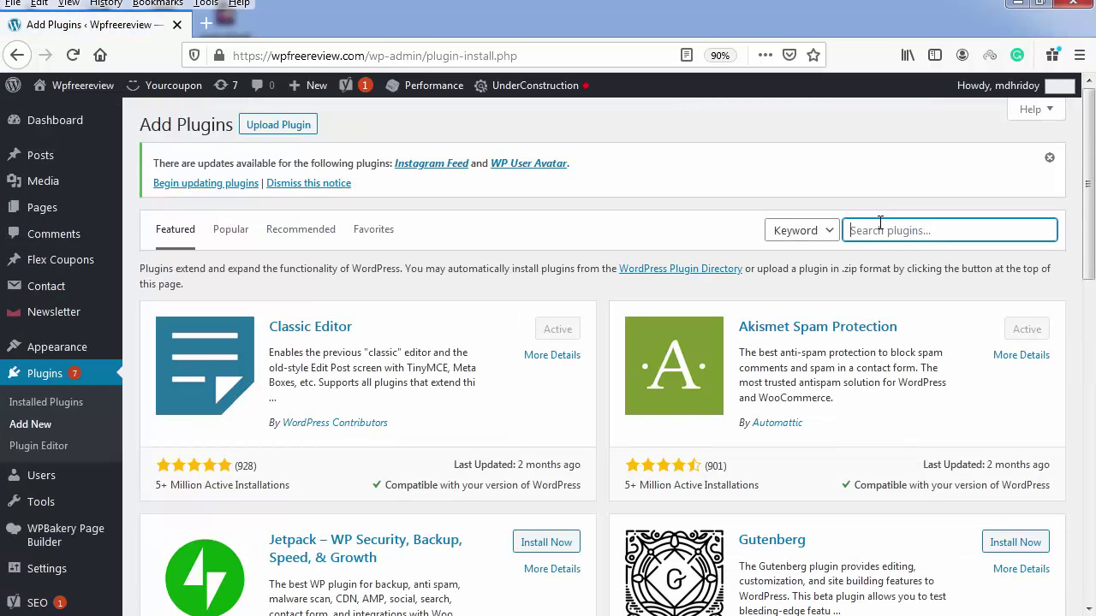
{"action": "type", "text": "goo"}
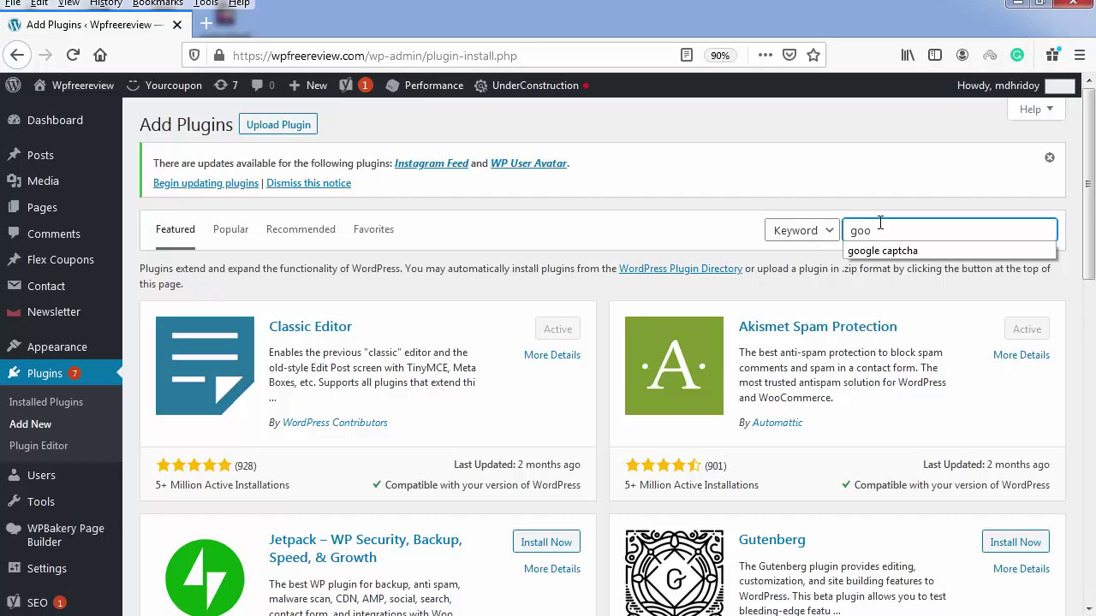
{"action": "key", "text": "Down"}
{"action": "key", "text": "Return"}
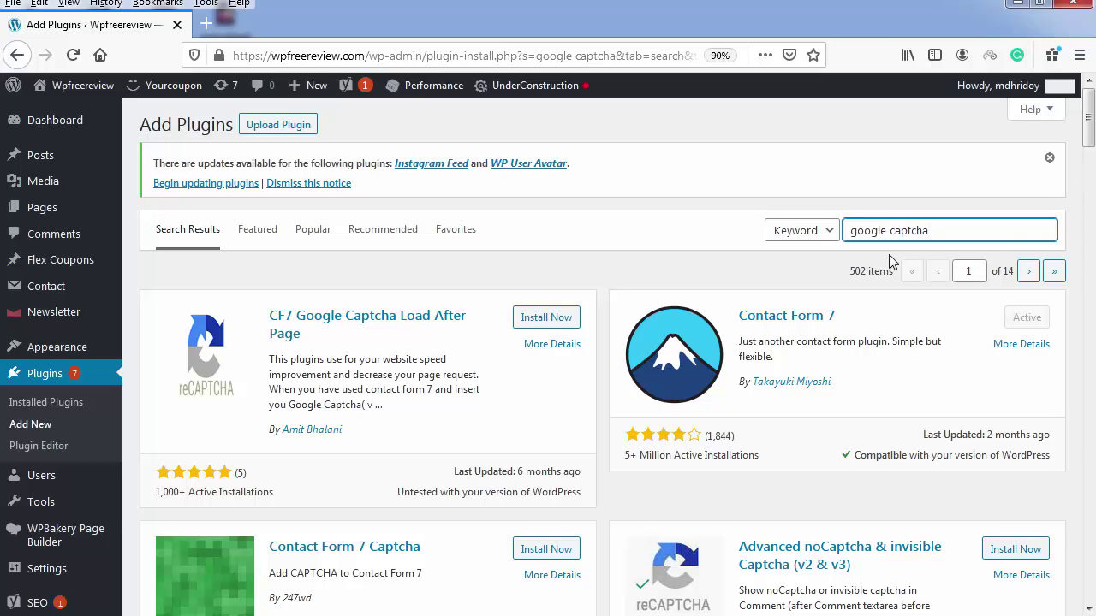
Find the reCaptcha by BestWebSoft plugin among the results, then install and activate it
{"action": "scroll", "coordinate": [665, 416], "scroll_direction": "down", "scroll_amount": 5}
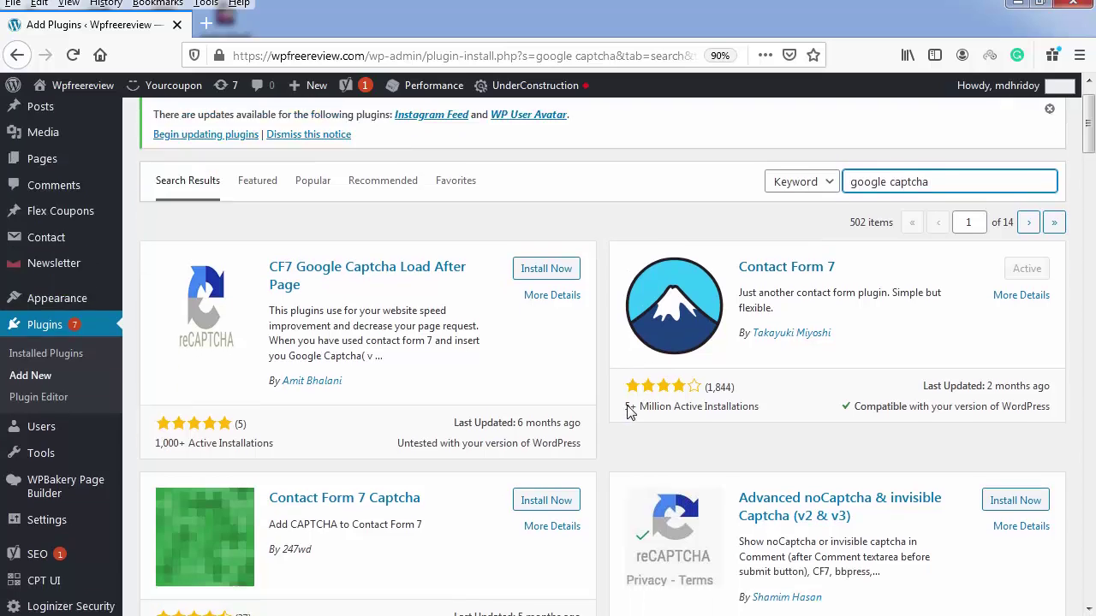
{"action": "scroll", "coordinate": [413, 353], "scroll_direction": "down", "scroll_amount": 7}
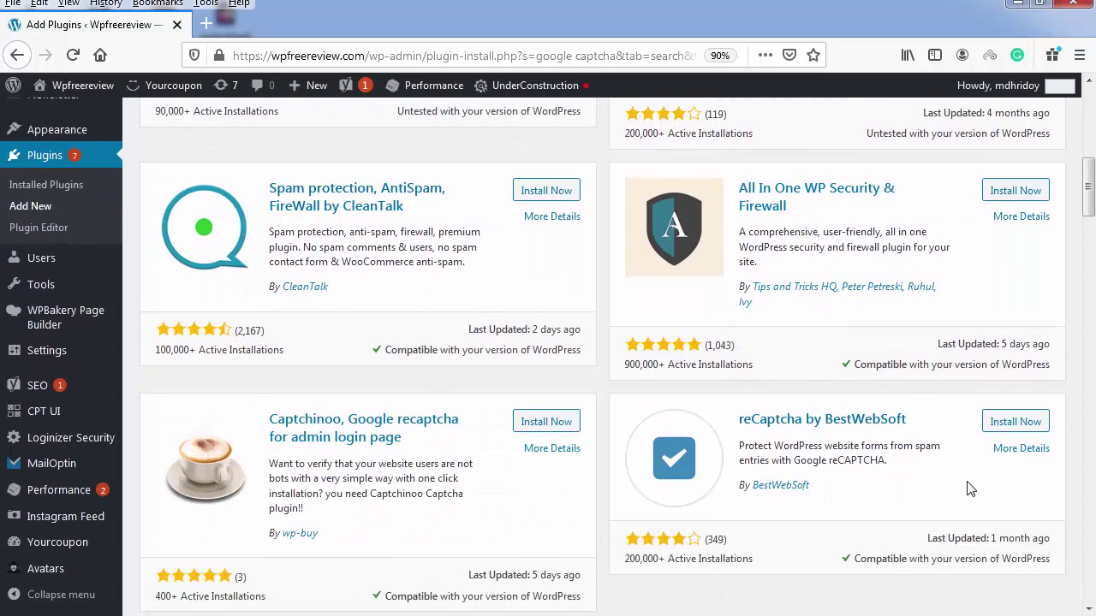
{"action": "left_click", "coordinate": [1015, 421]}
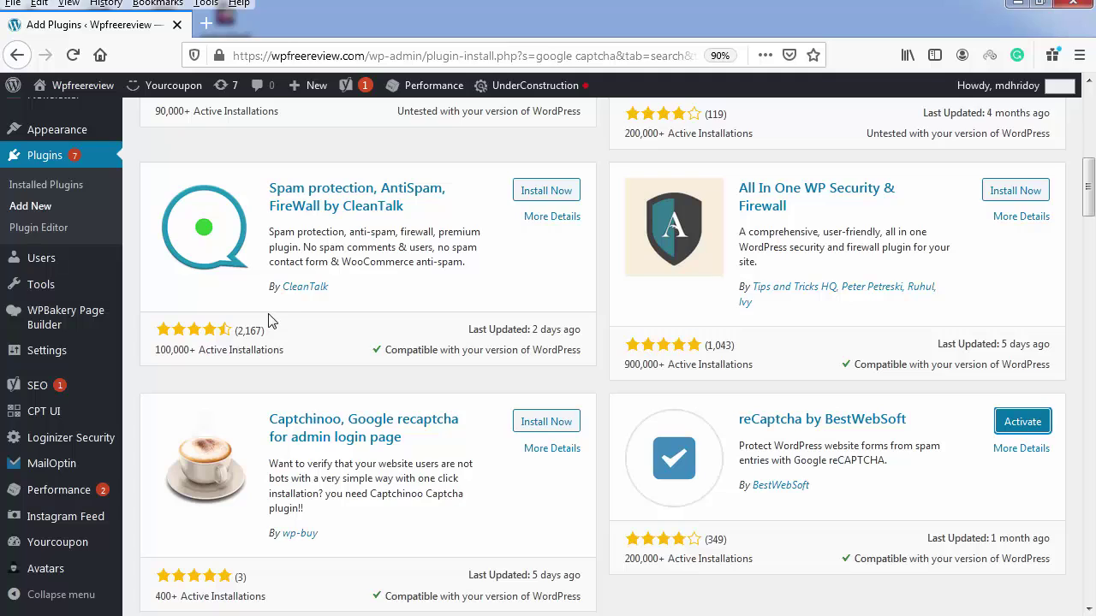
{"action": "left_click", "coordinate": [1031, 422]}
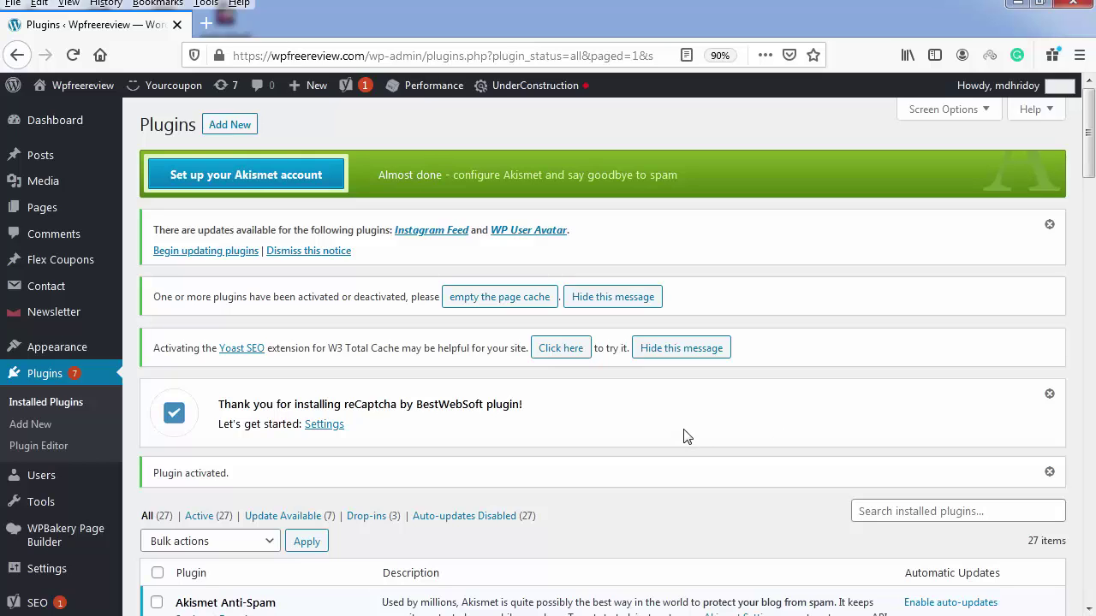
Dismiss the plugin update notices and the reCaptcha welcome notice on the installed plugins page
{"action": "left_click", "coordinate": [1048, 225]}
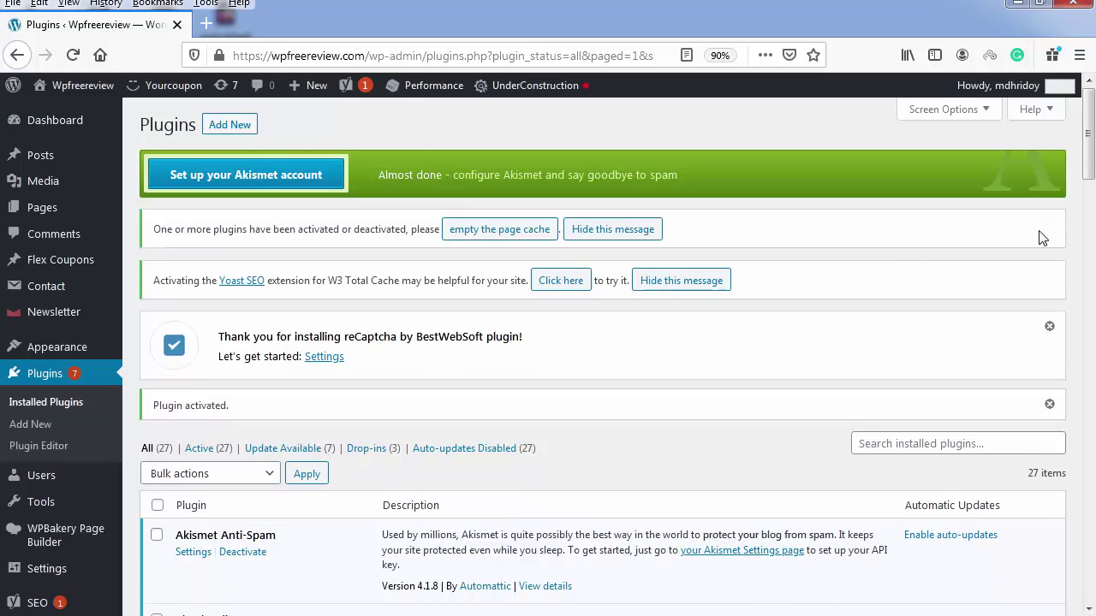
{"action": "left_click", "coordinate": [1050, 329]}
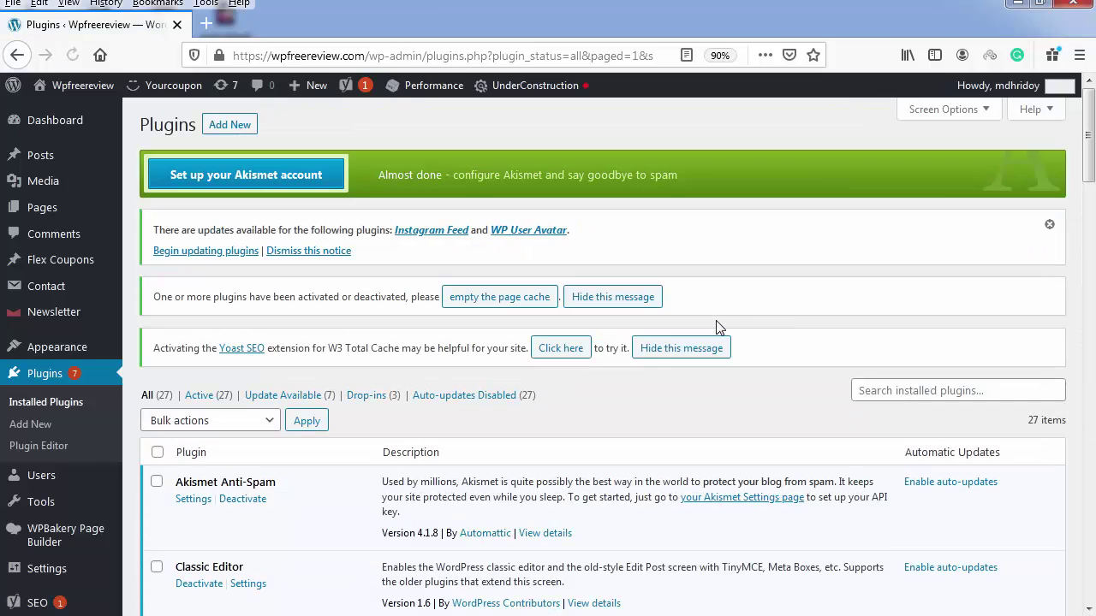
{"action": "left_click", "coordinate": [1049, 225]}
Locate reCaptcha by BestWebSoft in the installed plugins list and open its settings
{"action": "scroll", "coordinate": [741, 272], "scroll_direction": "down", "scroll_amount": 3}
{"action": "scroll", "coordinate": [260, 358], "scroll_direction": "down", "scroll_amount": 2}
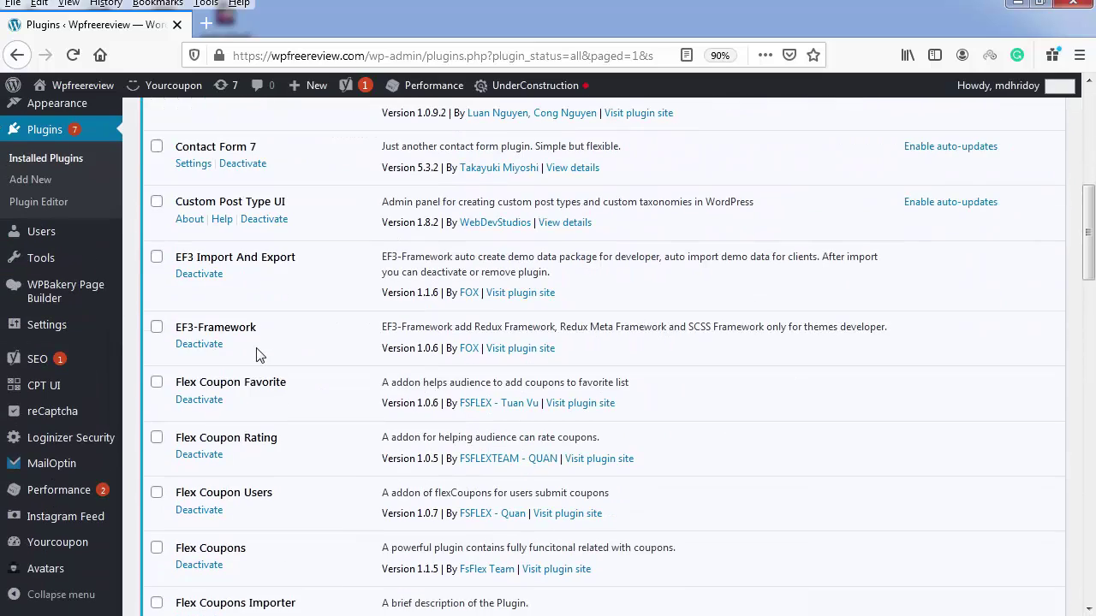
{"action": "scroll", "coordinate": [244, 301], "scroll_direction": "down", "scroll_amount": 6}
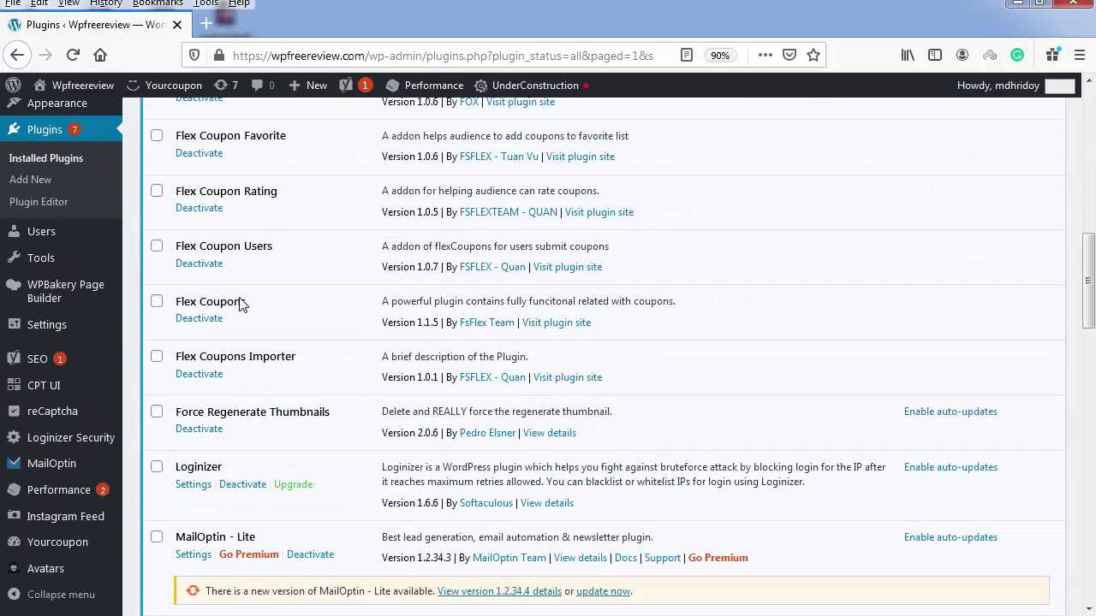
{"action": "scroll", "coordinate": [239, 299], "scroll_direction": "down", "scroll_amount": 1}
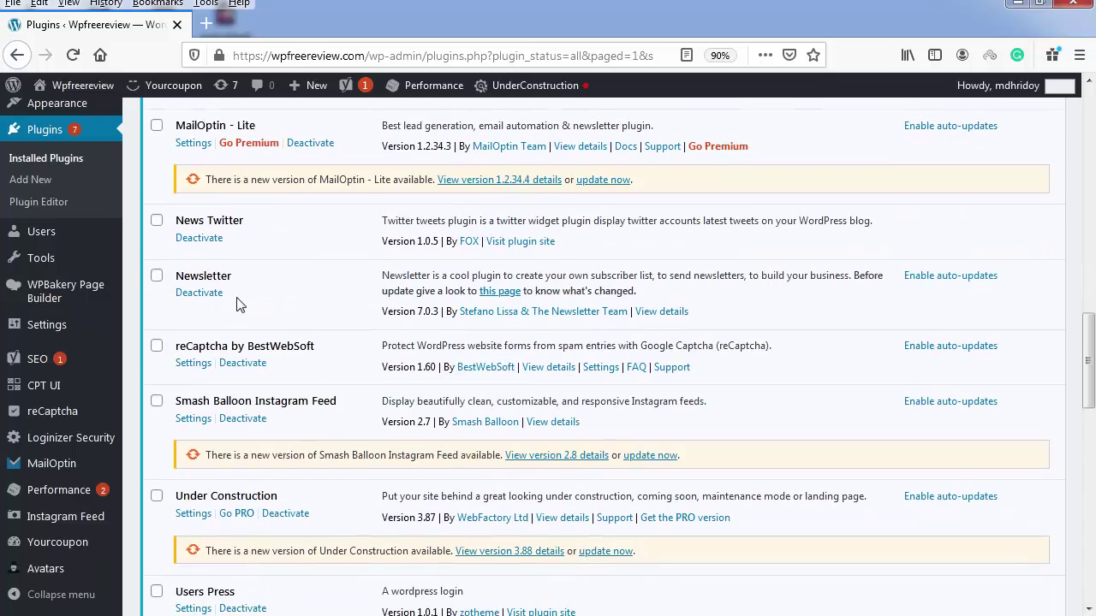
{"action": "scroll", "coordinate": [238, 301], "scroll_direction": "down", "scroll_amount": 2}
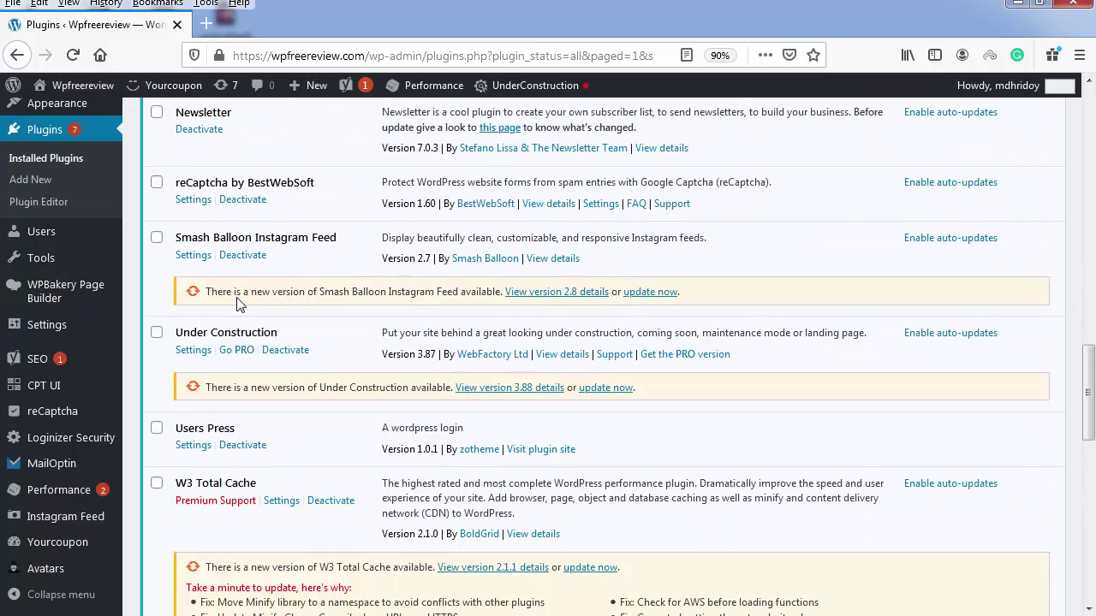
{"action": "left_click", "coordinate": [194, 201]}
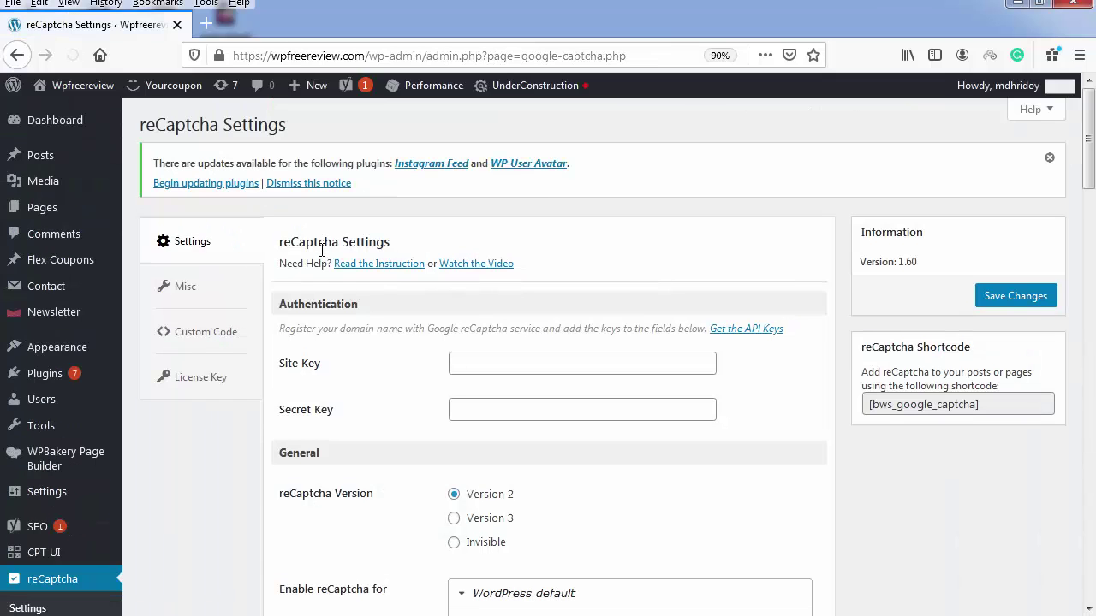
Enable reCaptcha for the WordPress default Login form, Registration form and Comments form
{"action": "scroll", "coordinate": [323, 248], "scroll_direction": "down", "scroll_amount": 2}
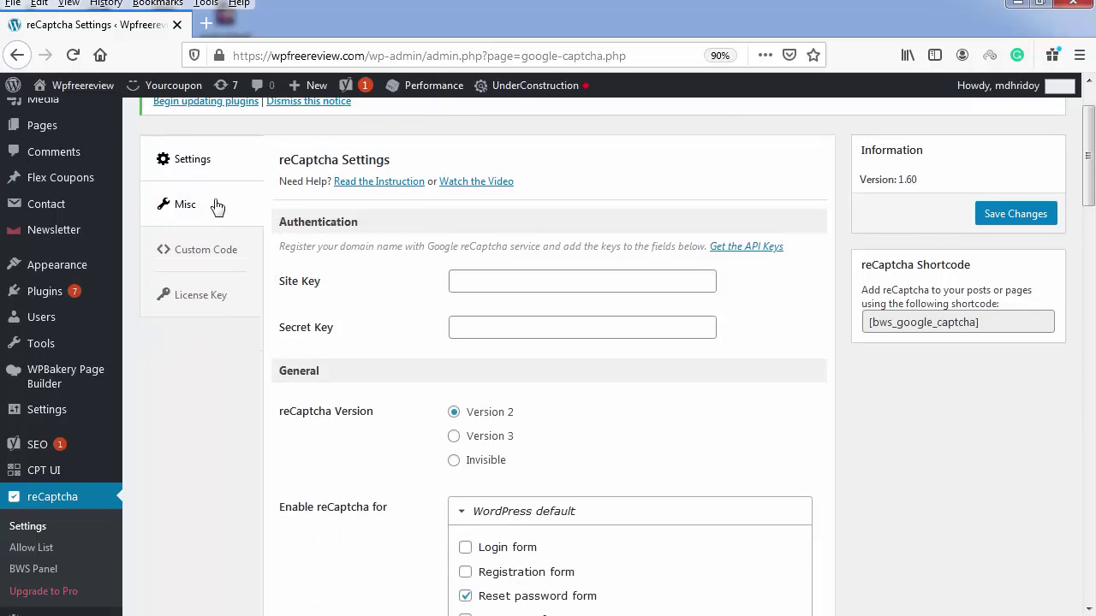
{"action": "scroll", "coordinate": [353, 230], "scroll_direction": "down", "scroll_amount": 2}
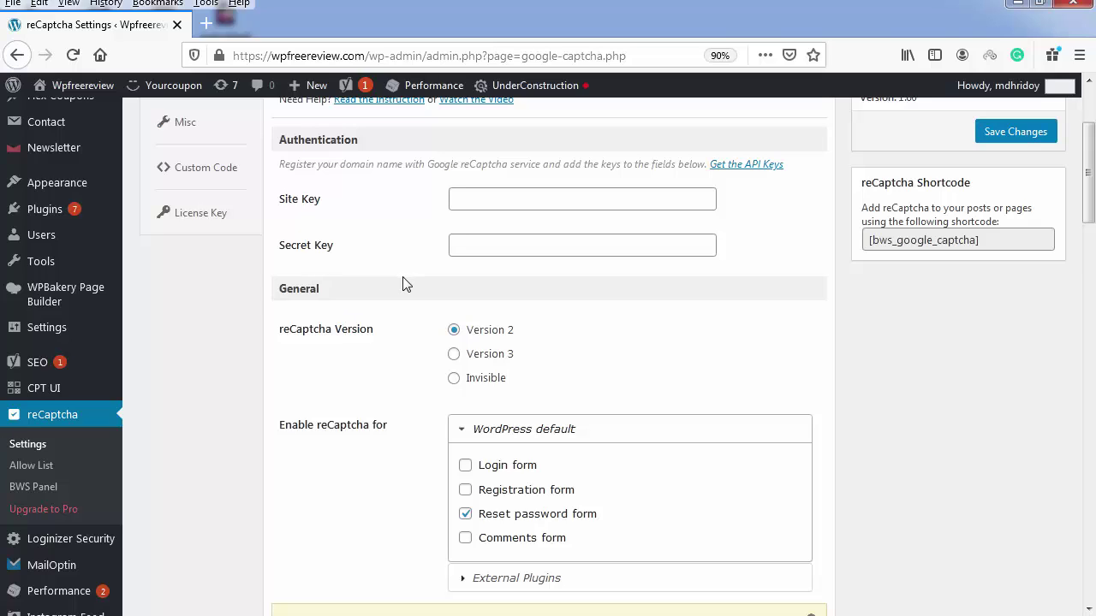
{"action": "scroll", "coordinate": [405, 284], "scroll_direction": "down", "scroll_amount": 2}
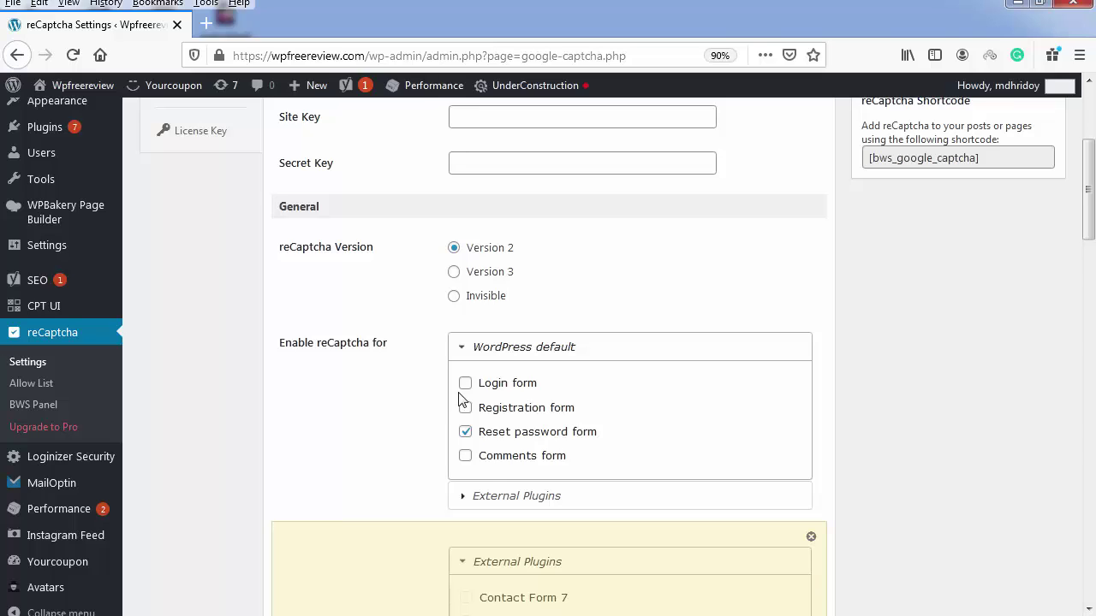
{"action": "left_click", "coordinate": [467, 385]}
{"action": "left_click", "coordinate": [465, 450]}
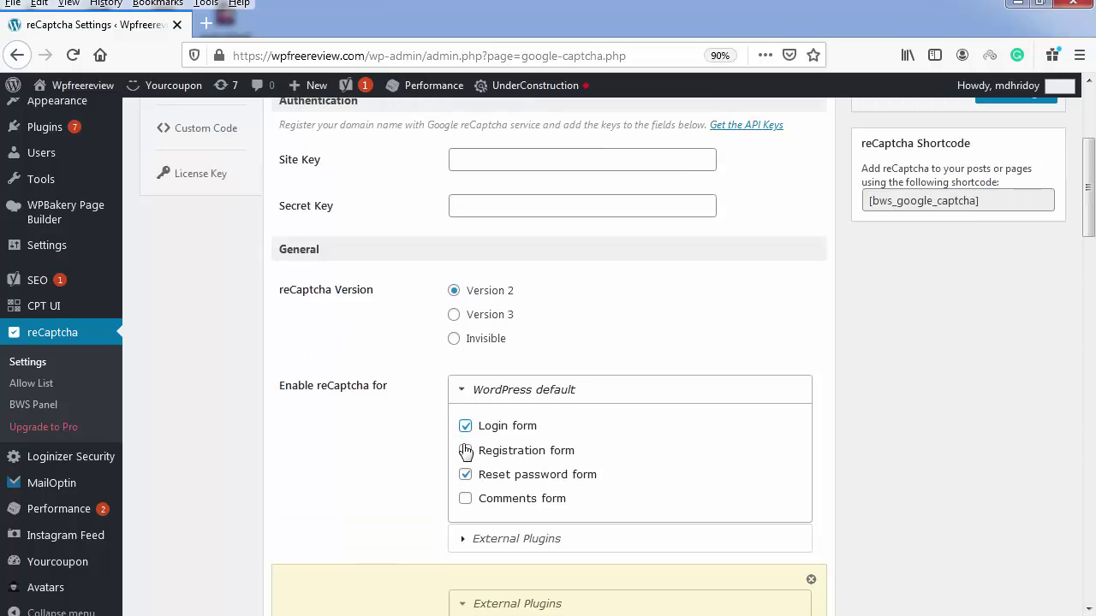
{"action": "scroll", "coordinate": [471, 428], "scroll_direction": "down", "scroll_amount": 2}
{"action": "left_click", "coordinate": [464, 417]}
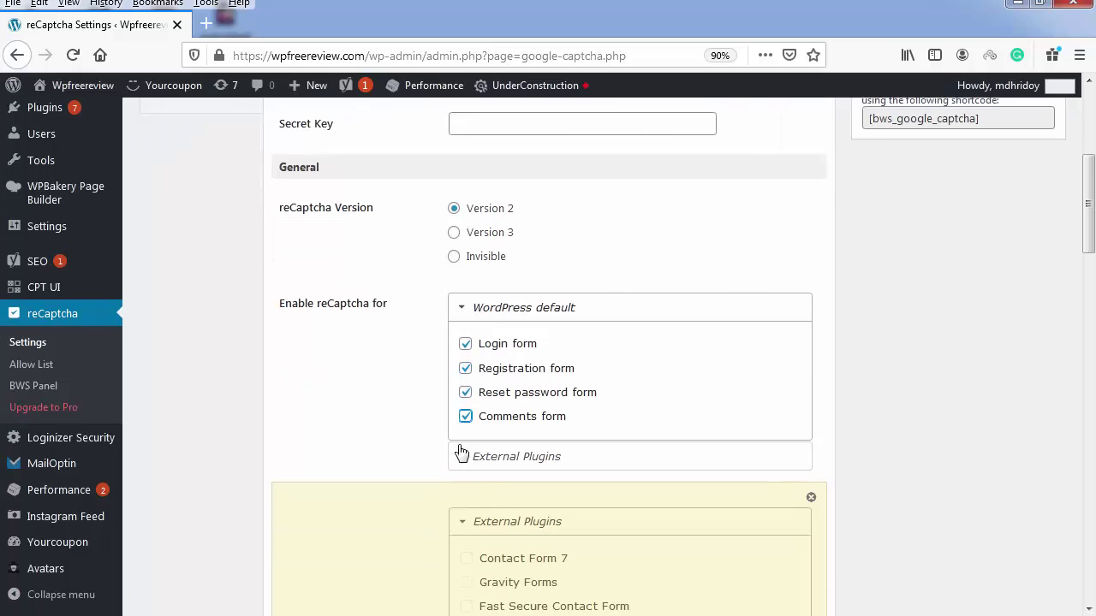
Review the External Plugins options and the Pro-only form integrations for reCaptcha, keeping the WordPress default group expanded
{"action": "left_click", "coordinate": [458, 459]}
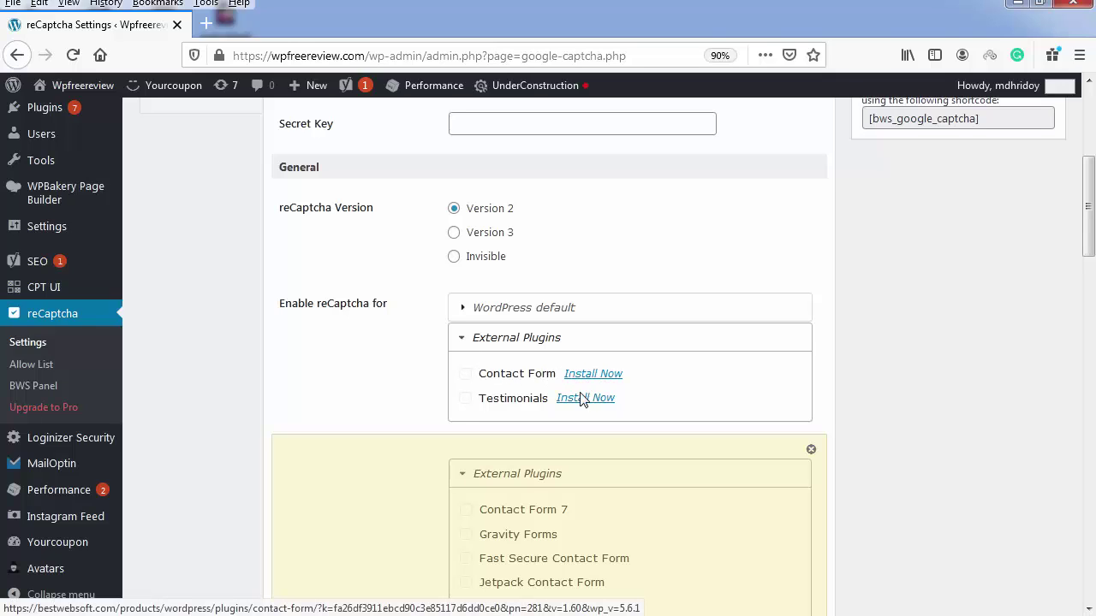
{"action": "left_click", "coordinate": [465, 342]}
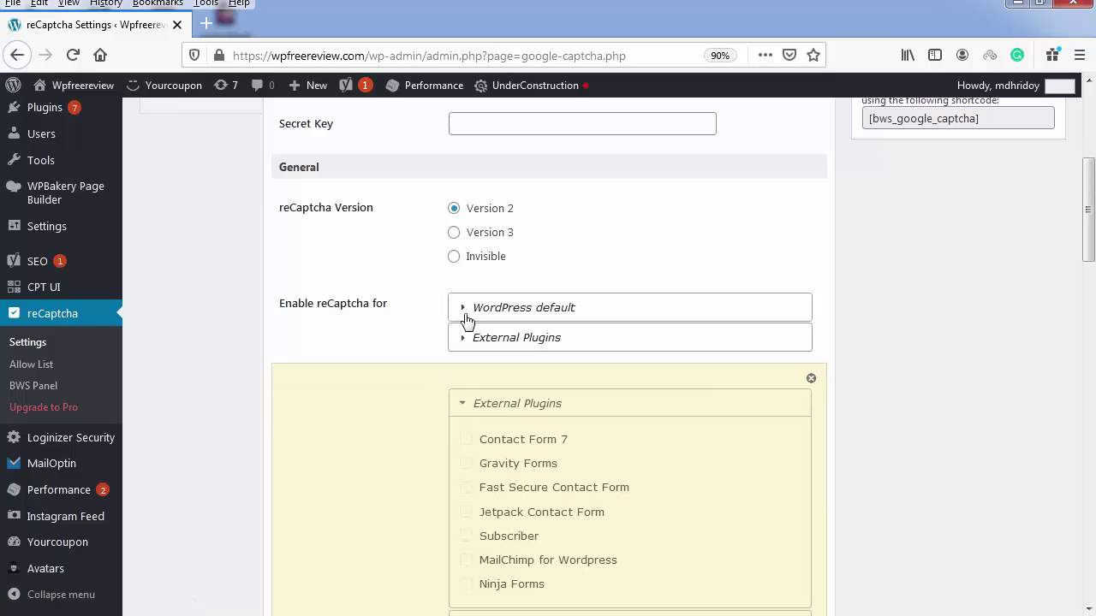
{"action": "left_click", "coordinate": [462, 308]}
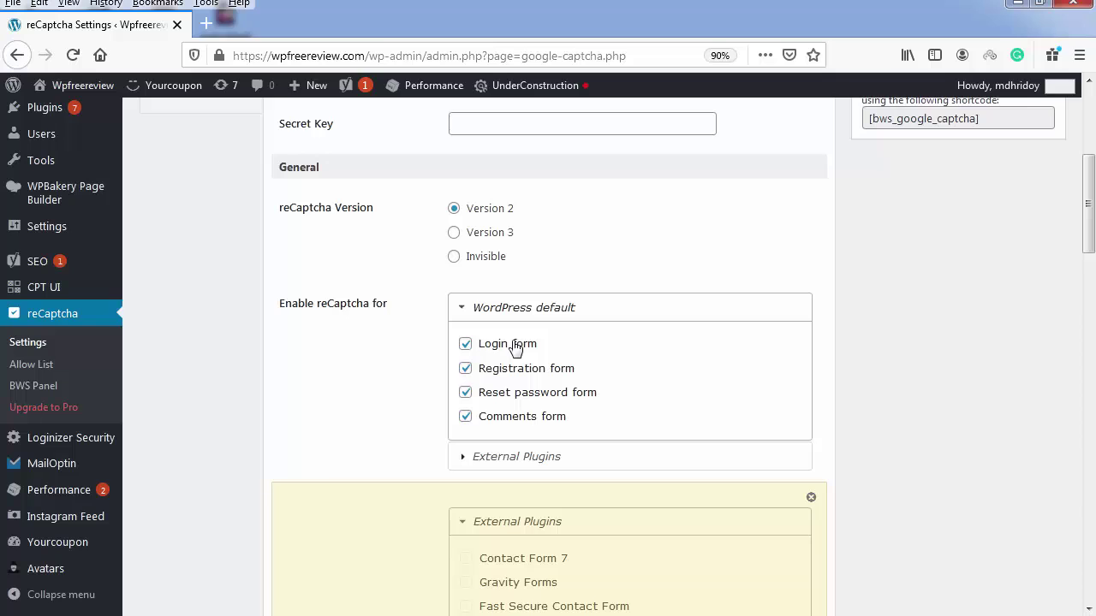
{"action": "scroll", "coordinate": [459, 381], "scroll_direction": "down", "scroll_amount": 3}
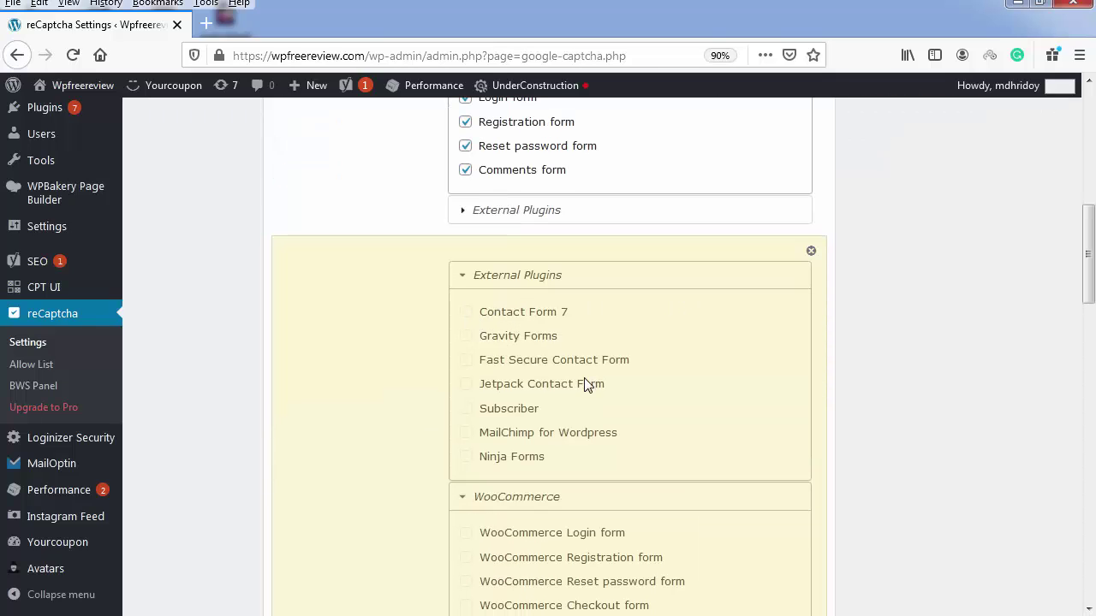
{"action": "scroll", "coordinate": [585, 385], "scroll_direction": "down", "scroll_amount": 6}
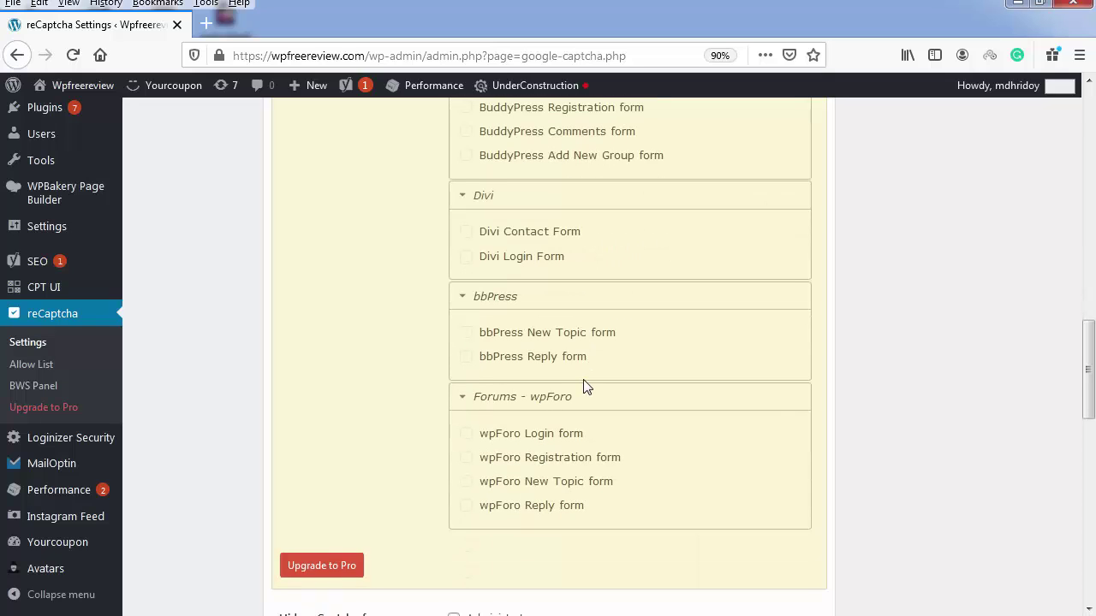
Hide reCaptcha for Administrator, Editor, Author, Contributor, Subscriber, SEO Manager and SEO Editor, and save the settings
{"action": "scroll", "coordinate": [386, 554], "scroll_direction": "down", "scroll_amount": 3}
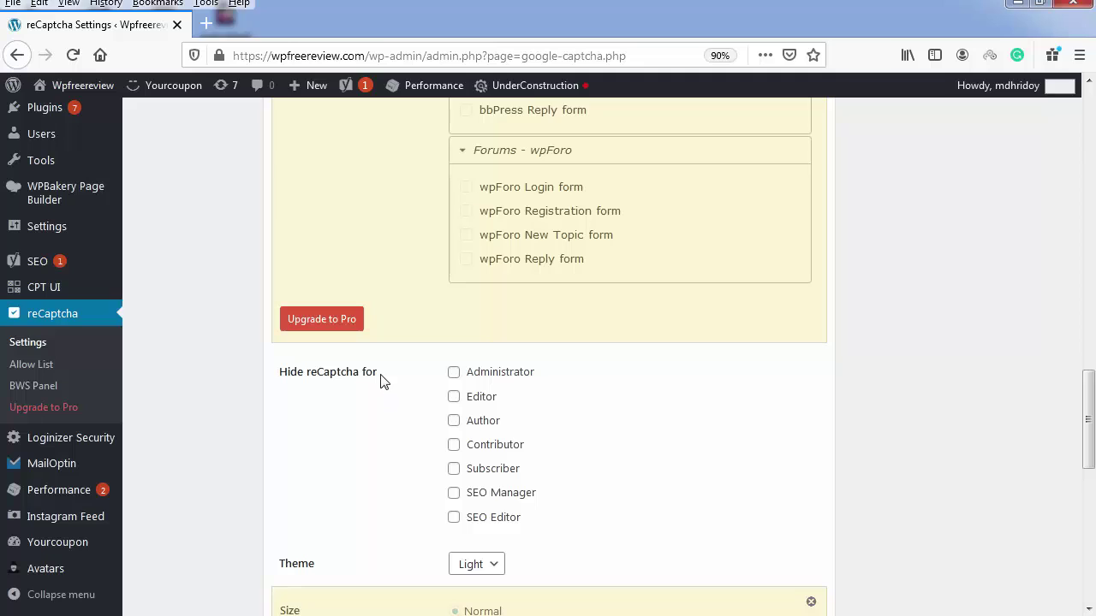
{"action": "left_click", "coordinate": [454, 373]}
{"action": "left_click", "coordinate": [454, 397]}
{"action": "left_click", "coordinate": [453, 421]}
{"action": "left_click", "coordinate": [454, 445]}
{"action": "left_click", "coordinate": [453, 469]}
{"action": "left_click", "coordinate": [454, 493]}
{"action": "left_click", "coordinate": [454, 516]}
{"action": "scroll", "coordinate": [482, 462], "scroll_direction": "down", "scroll_amount": 3}
{"action": "scroll", "coordinate": [482, 457], "scroll_direction": "down", "scroll_amount": 5}
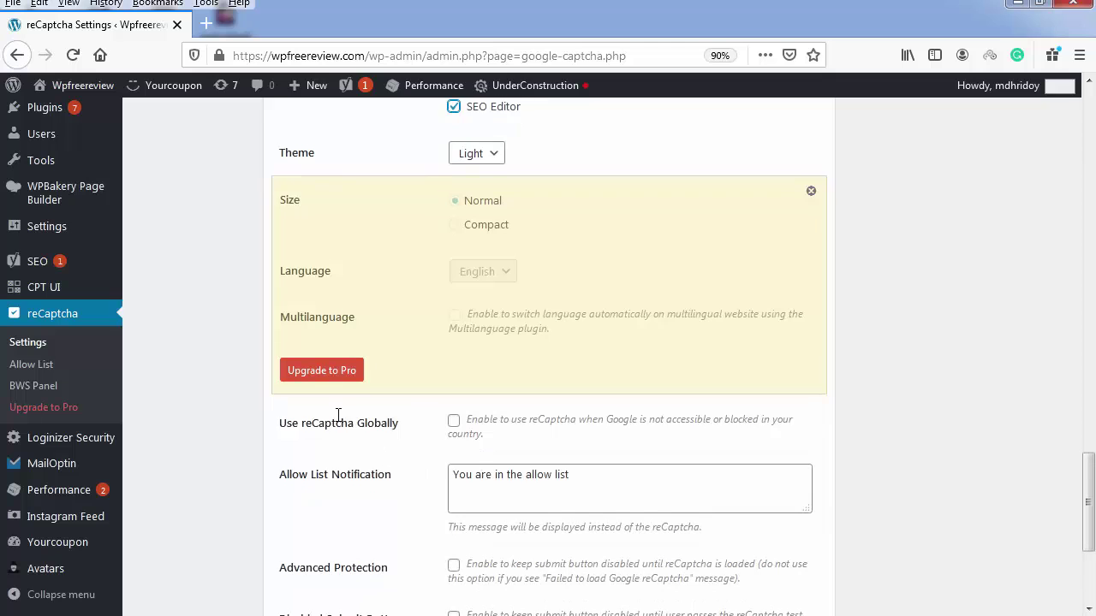
{"action": "scroll", "coordinate": [335, 420], "scroll_direction": "down", "scroll_amount": 5}
{"action": "left_click", "coordinate": [325, 451]}
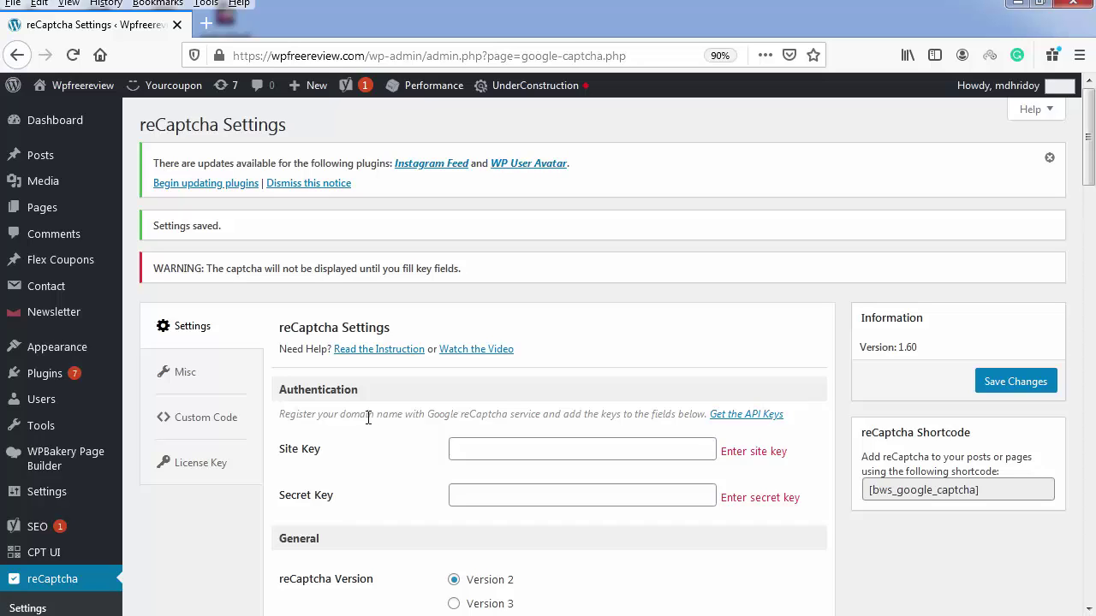
Go to the Google reCAPTCHA admin console from the plugin's API keys link and start registering a new site
{"action": "left_click", "coordinate": [545, 457]}
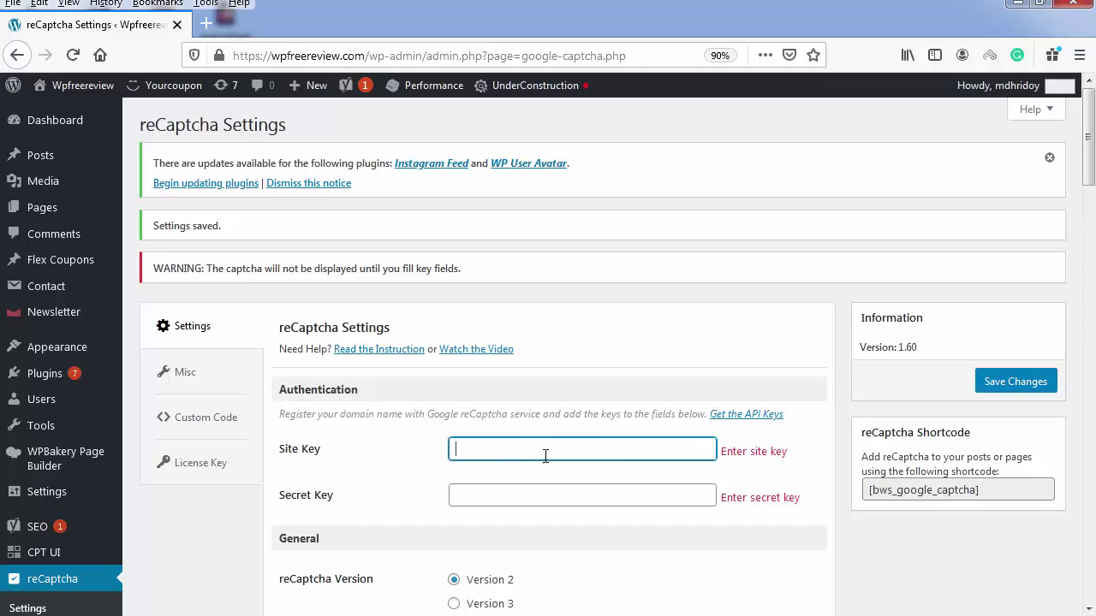
{"action": "left_click", "coordinate": [743, 416]}
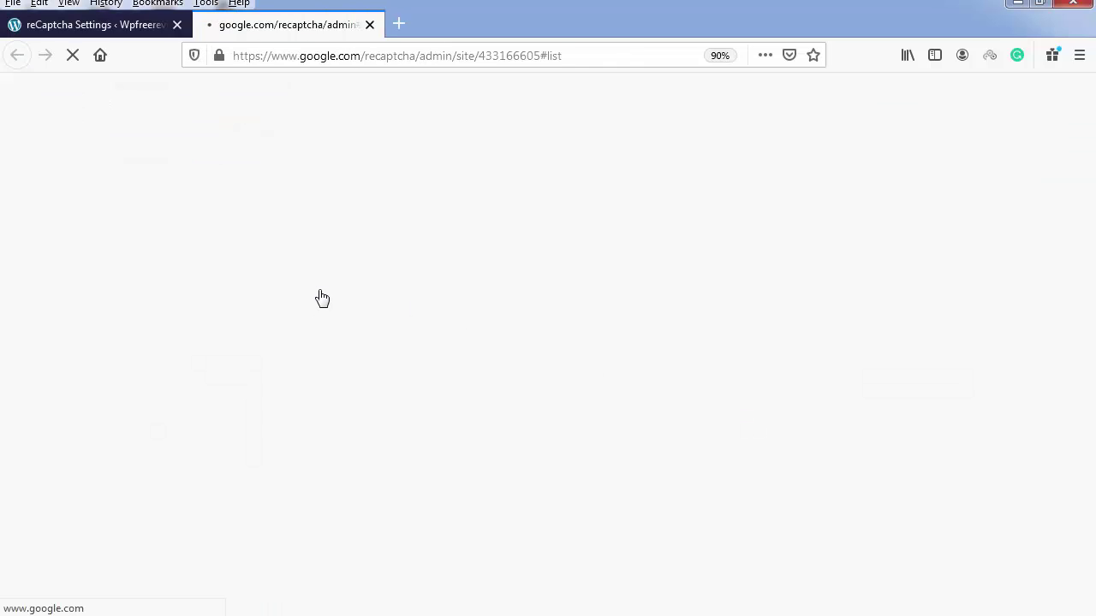
{"action": "scroll", "coordinate": [316, 291], "scroll_direction": "down", "scroll_amount": 2}
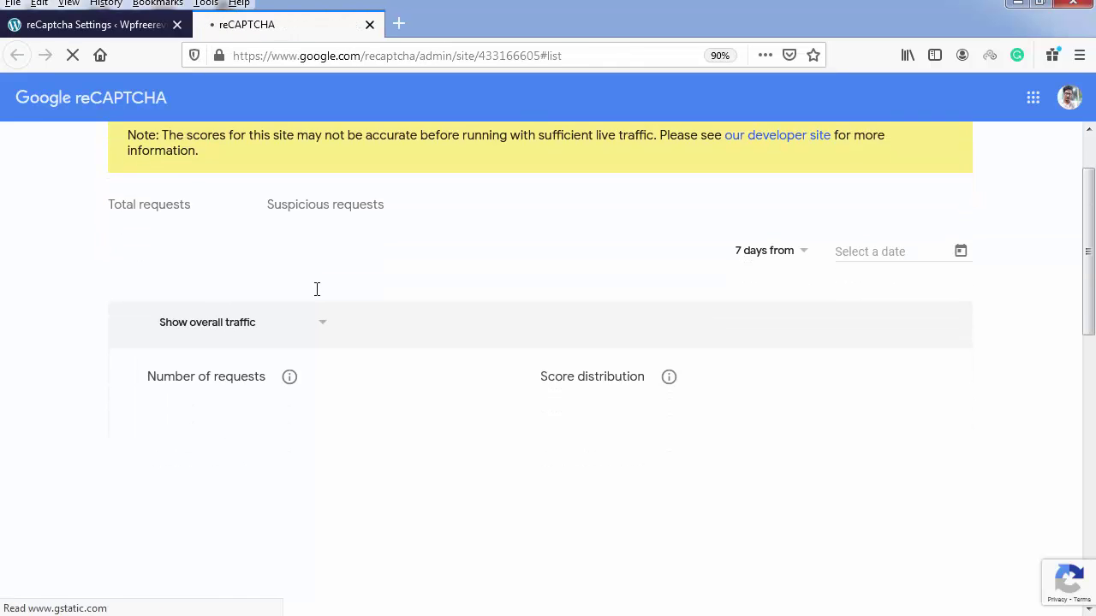
{"action": "scroll", "coordinate": [316, 289], "scroll_direction": "down", "scroll_amount": 10}
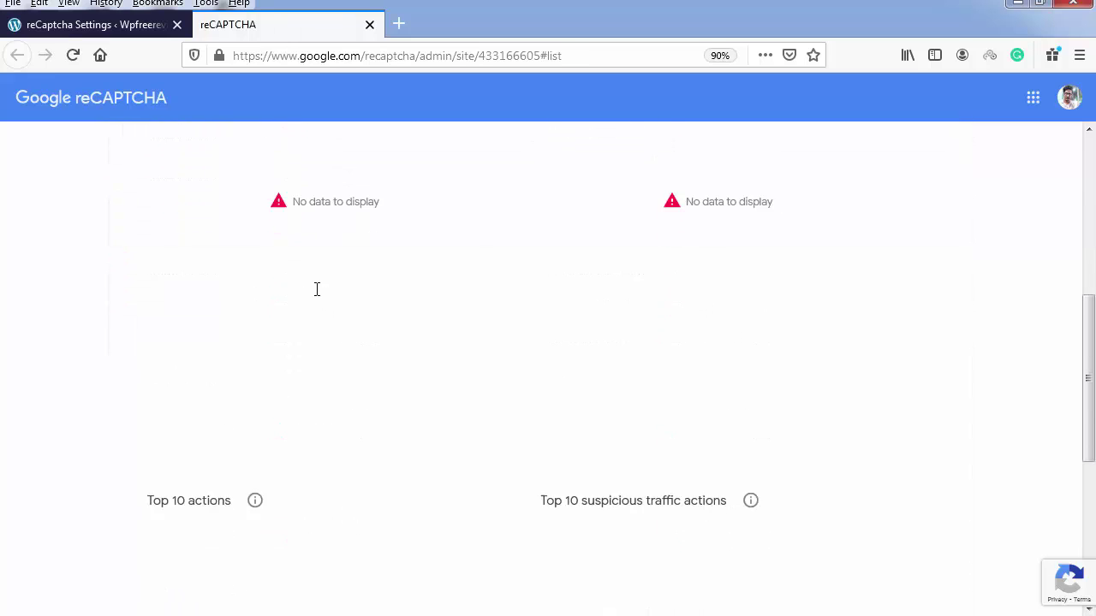
{"action": "scroll", "coordinate": [316, 289], "scroll_direction": "up", "scroll_amount": 10}
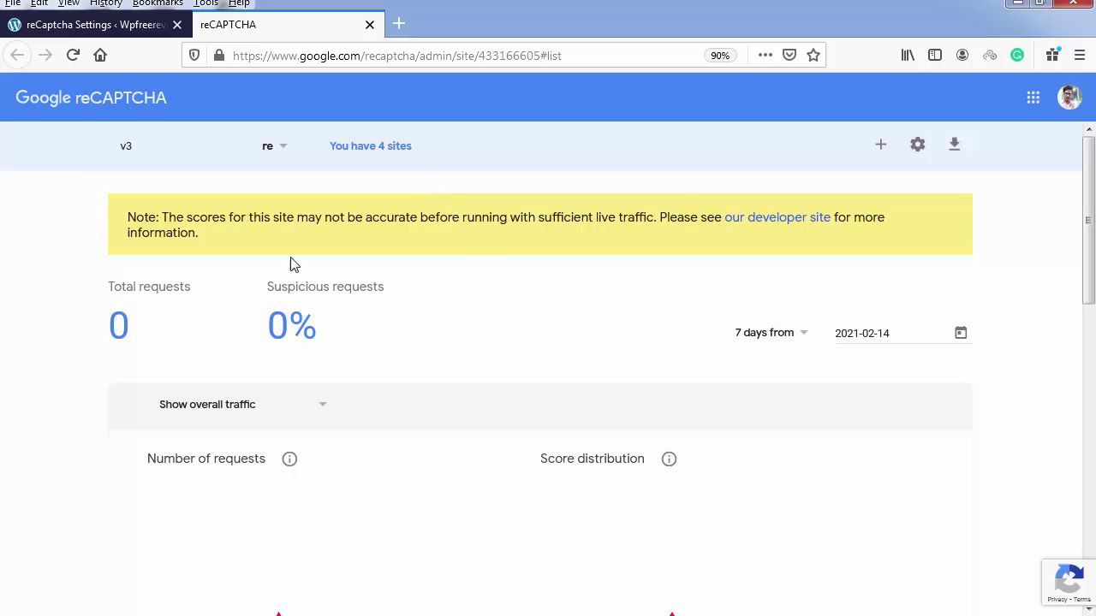
{"action": "left_click", "coordinate": [881, 153]}
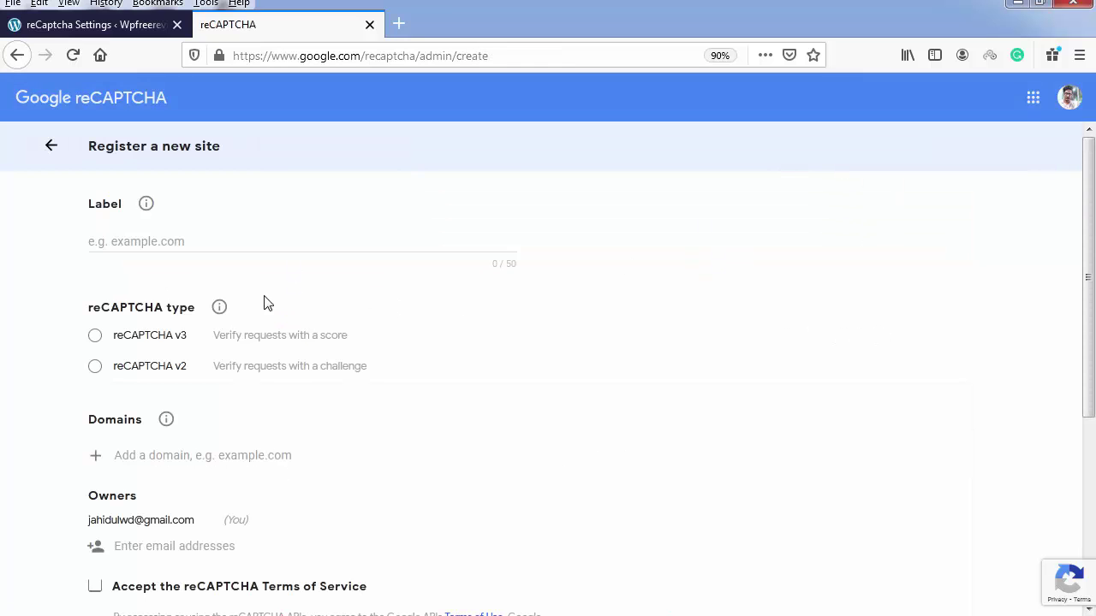
Label the new site wpfreereview and choose reCAPTCHA v2 with the "I'm not a robot" Checkbox
{"action": "left_click", "coordinate": [176, 245]}
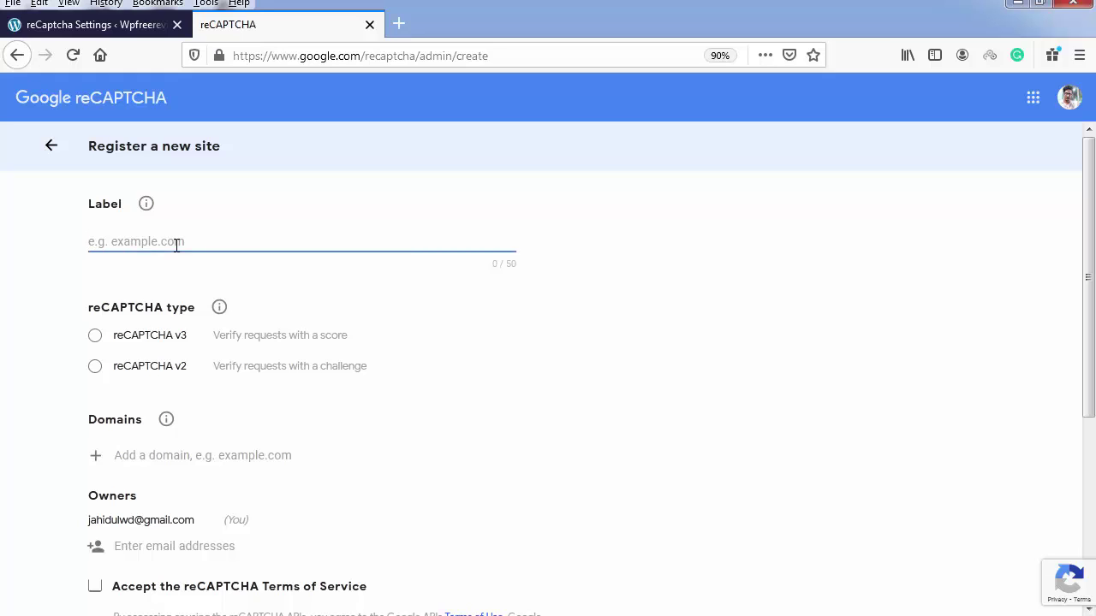
{"action": "type", "text": "wpfreereview"}
{"action": "left_click", "coordinate": [95, 366]}
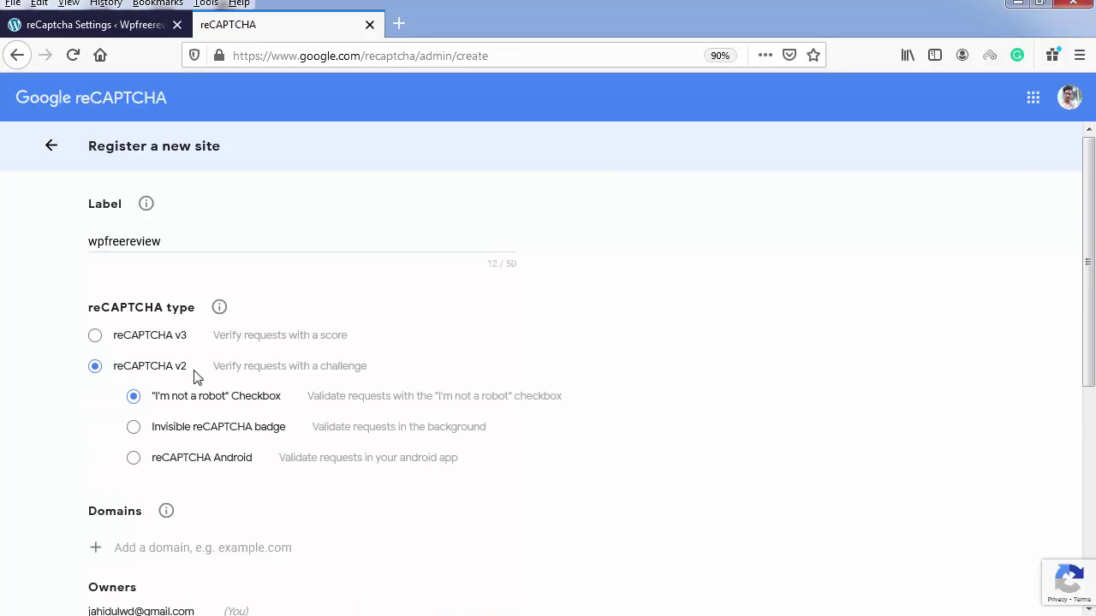
{"action": "scroll", "coordinate": [161, 374], "scroll_direction": "down", "scroll_amount": 2}
{"action": "scroll", "coordinate": [361, 326], "scroll_direction": "down", "scroll_amount": 2}
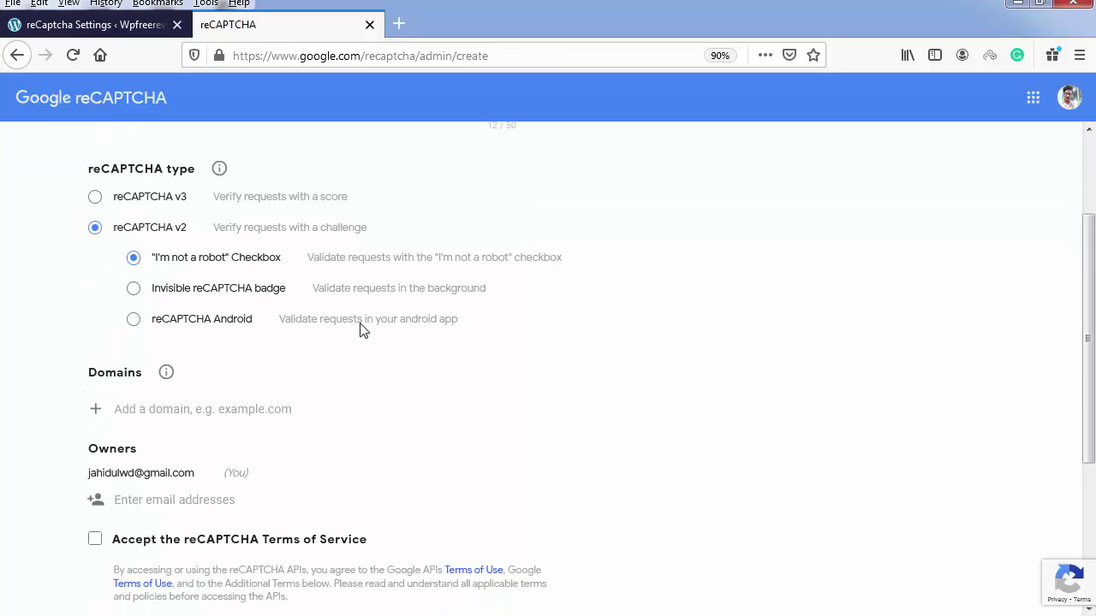
{"action": "left_click", "coordinate": [158, 24]}
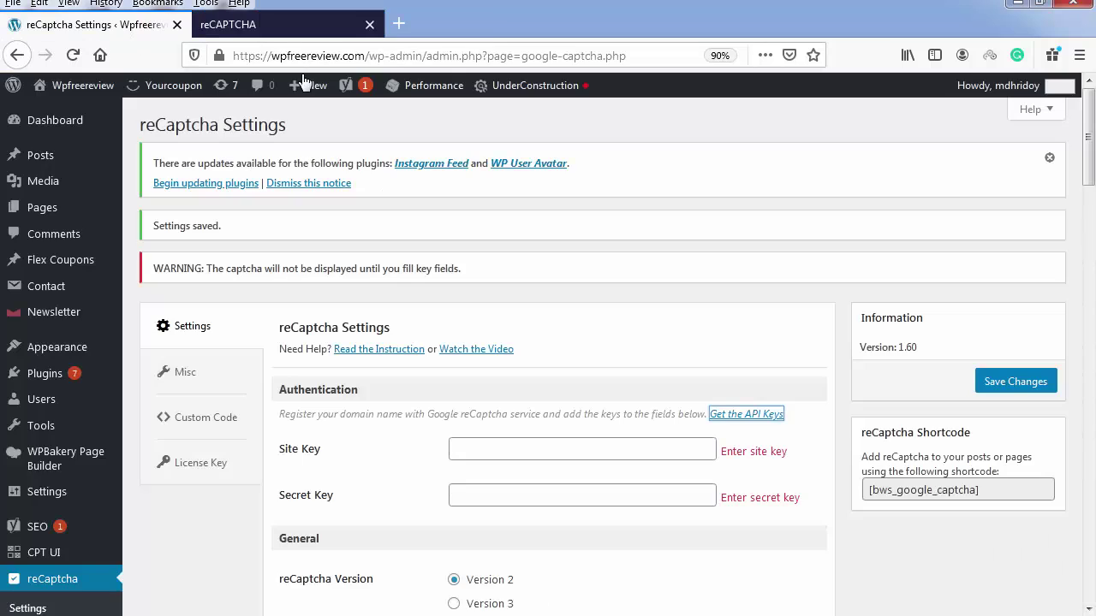
{"action": "left_click_drag", "start_coordinate": [366, 56], "coordinate": [190, 65]}
{"action": "key", "text": "ctrl+c"}
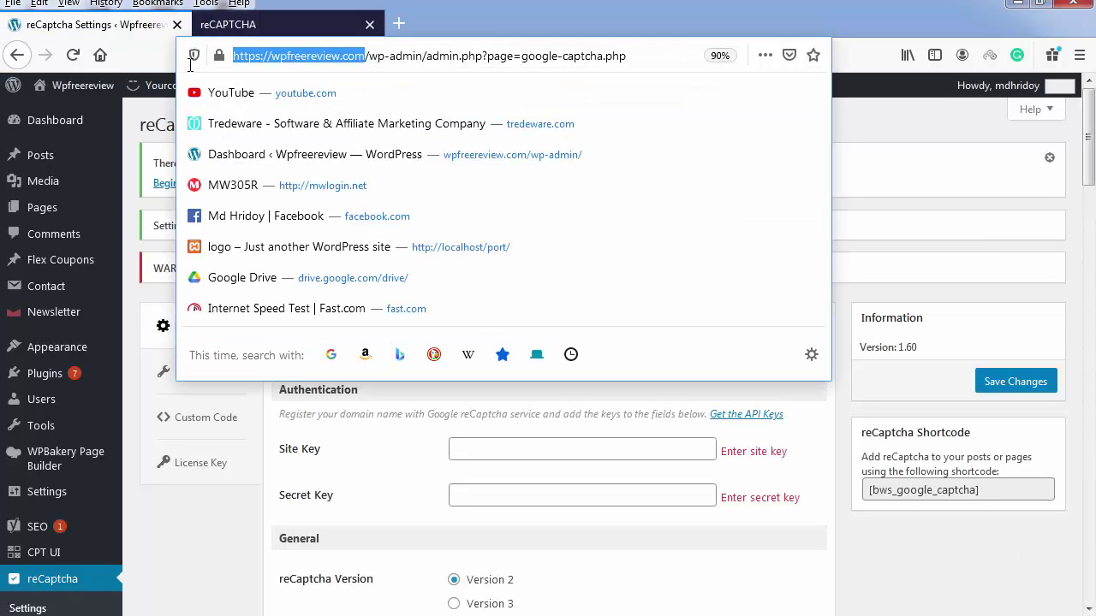
{"action": "left_click", "coordinate": [248, 24]}
{"action": "scroll", "coordinate": [144, 322], "scroll_direction": "down", "scroll_amount": 4}
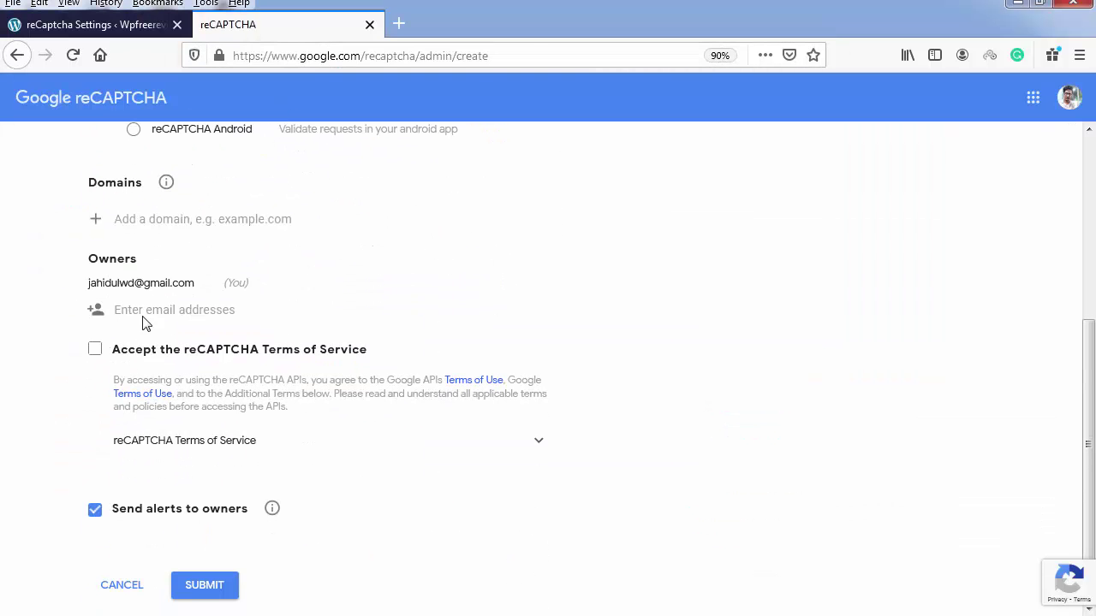
{"action": "left_click", "coordinate": [148, 216]}
{"action": "key", "text": "ctrl+v"}
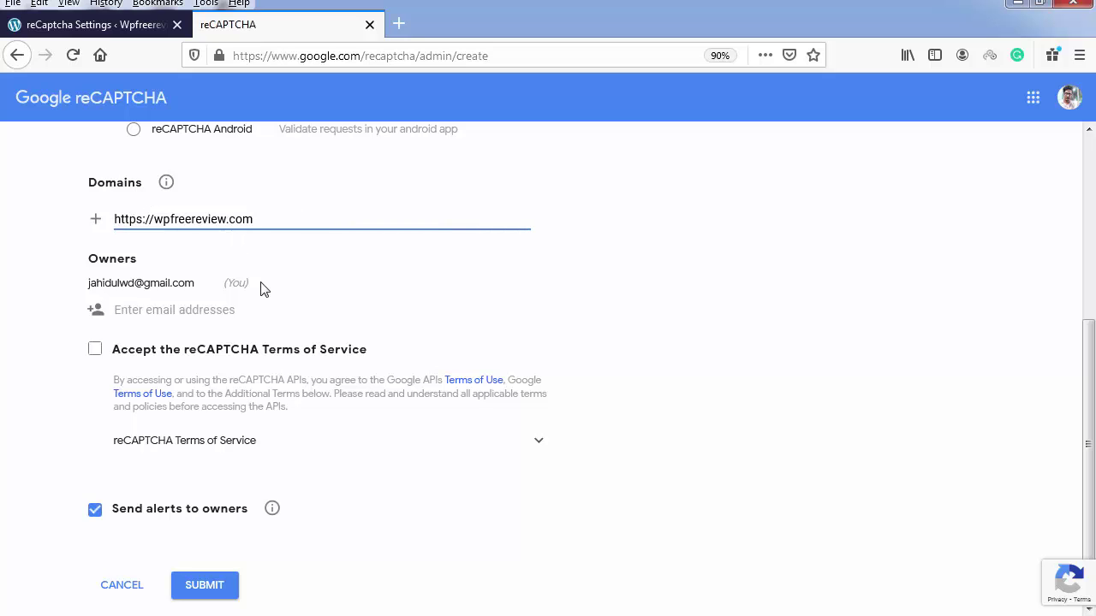
Accept the reCAPTCHA Terms of Service and submit the site registration
{"action": "scroll", "coordinate": [36, 328], "scroll_direction": "down", "scroll_amount": 1}
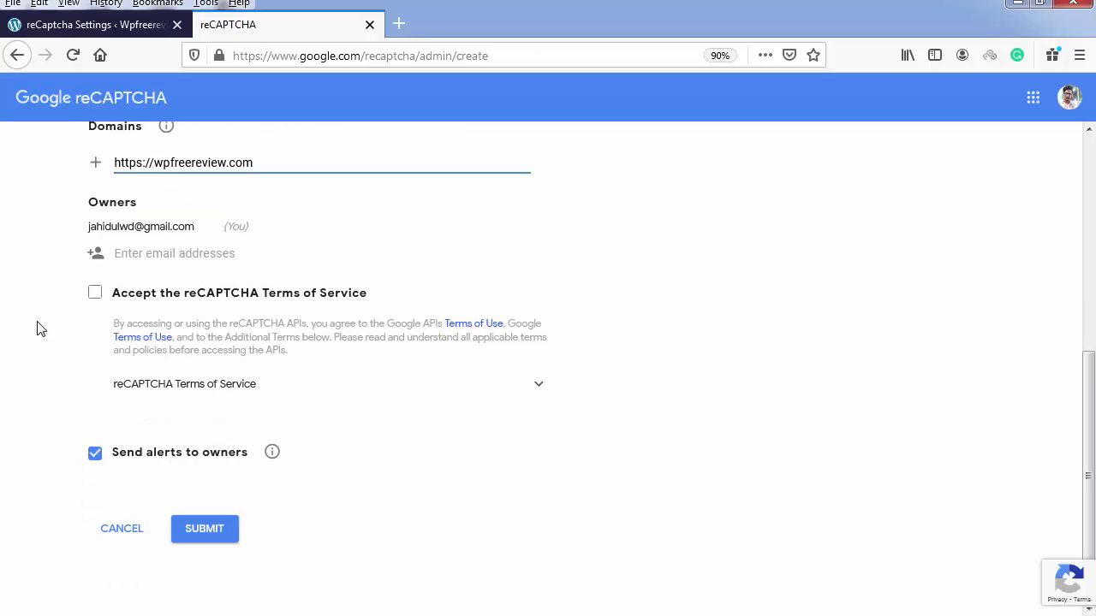
{"action": "left_click", "coordinate": [95, 297]}
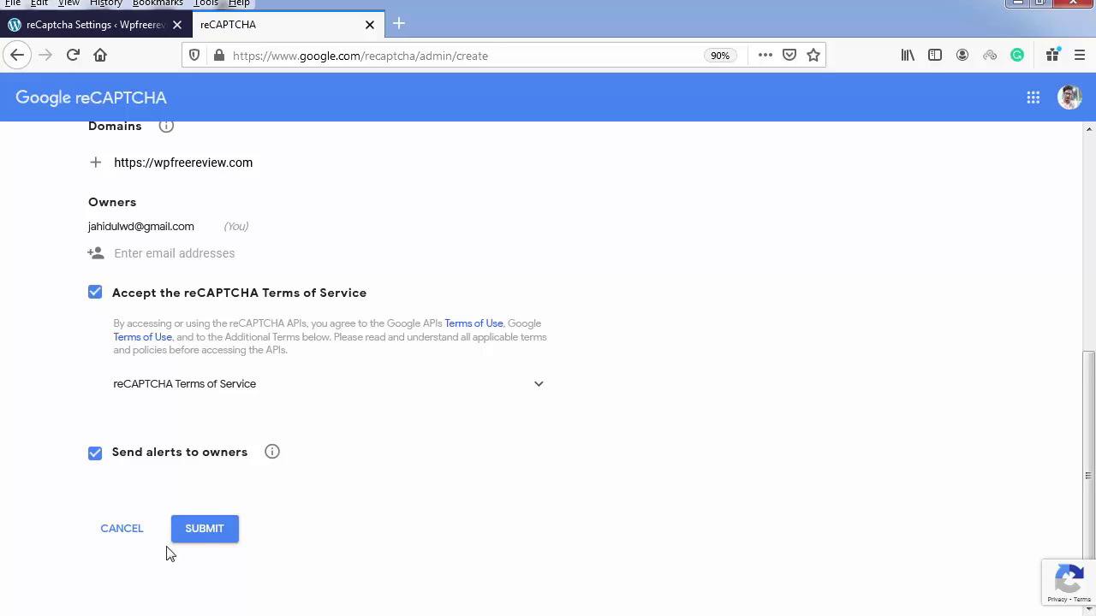
{"action": "left_click", "coordinate": [201, 532]}
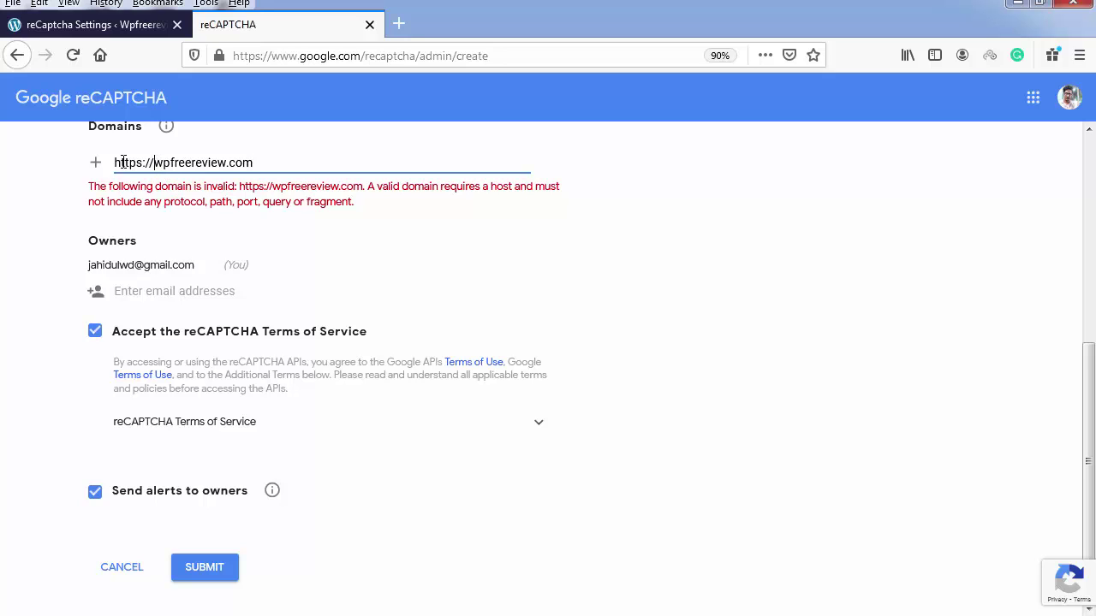
{"action": "left_click_drag", "start_coordinate": [123, 162], "coordinate": [74, 162]}
{"action": "key", "text": "BackSpace"}
{"action": "left_click", "coordinate": [22, 303]}
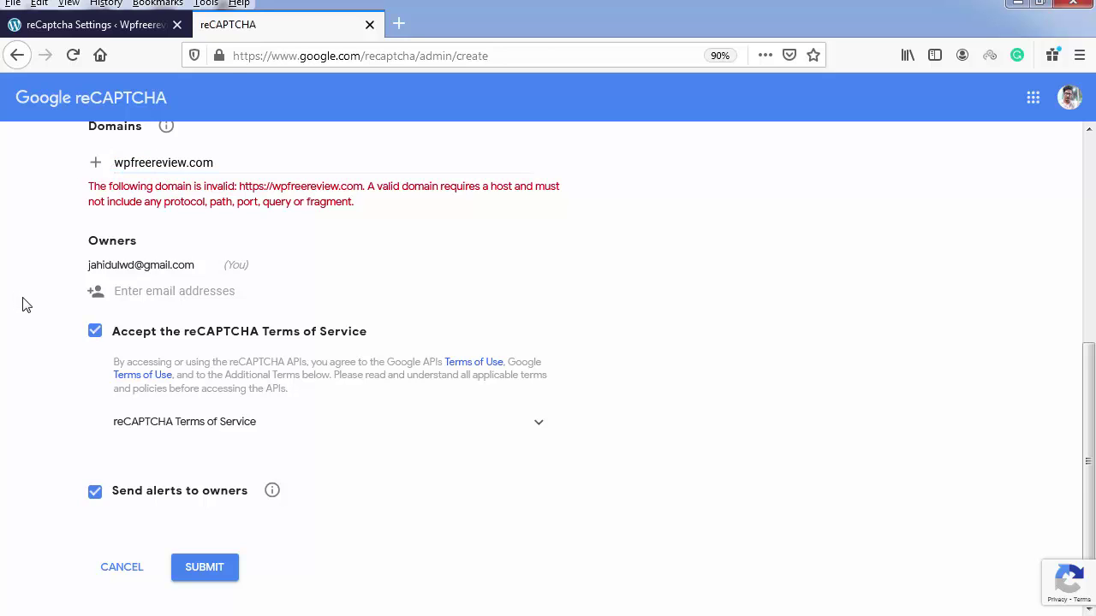
{"action": "scroll", "coordinate": [95, 411], "scroll_direction": "down", "scroll_amount": 1}
{"action": "left_click", "coordinate": [195, 529]}
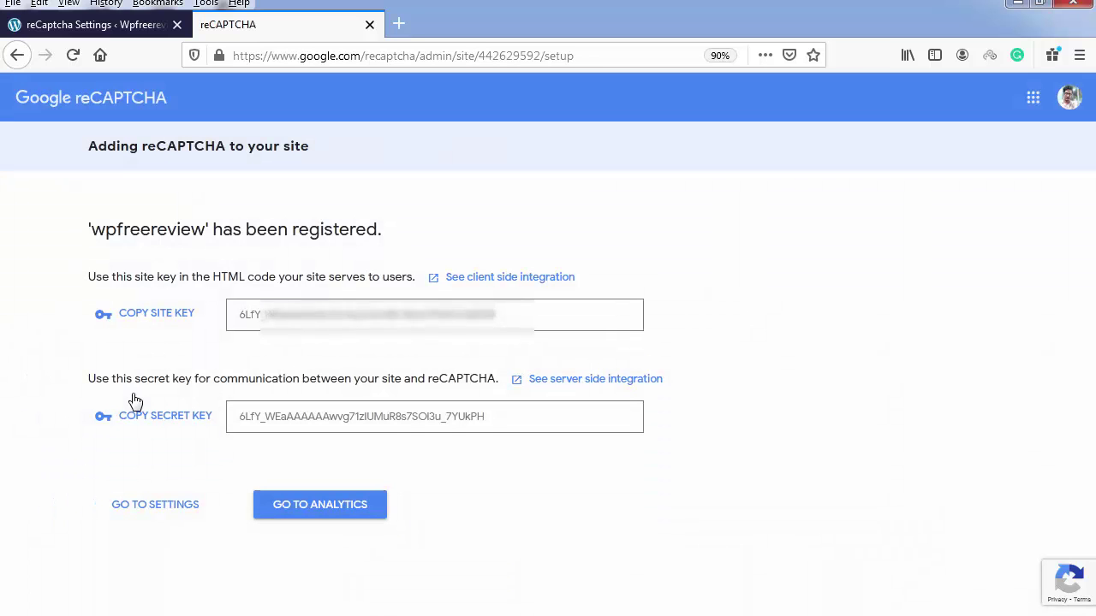
Copy the site key from Google reCAPTCHA into the Site Key field of the WordPress reCaptcha settings
{"action": "left_click_drag", "start_coordinate": [531, 316], "coordinate": [196, 317]}
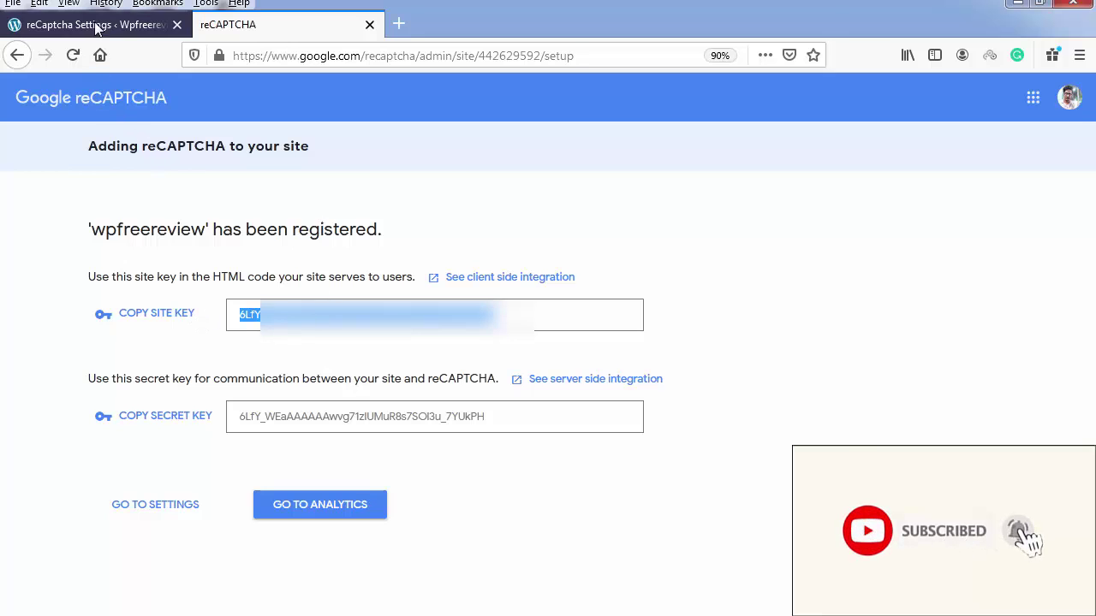
{"action": "left_click", "coordinate": [94, 24]}
{"action": "left_click", "coordinate": [529, 445]}
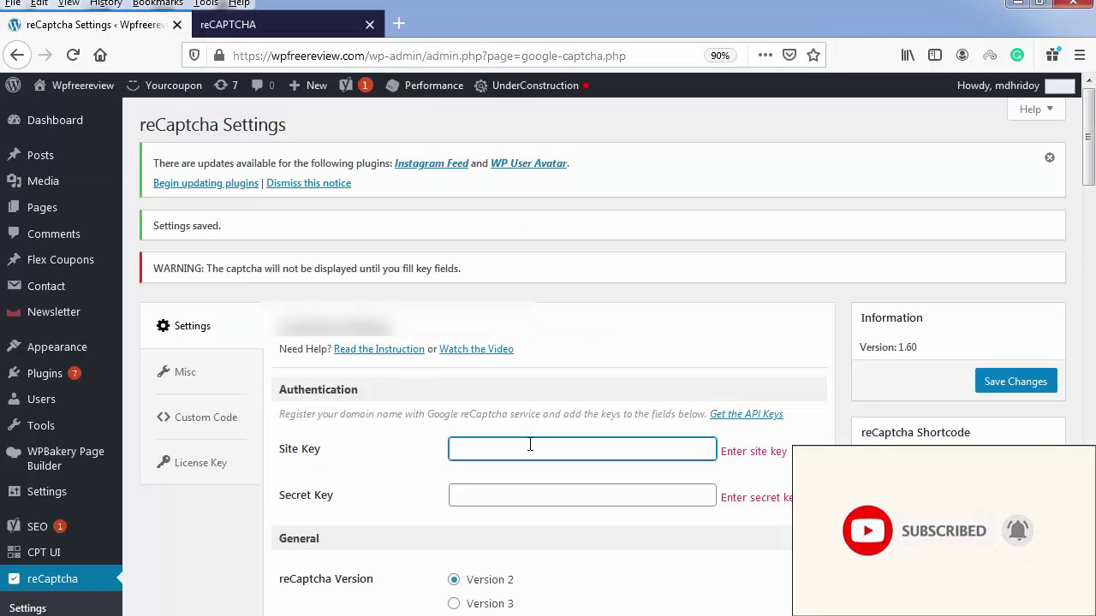
{"action": "key", "text": "ctrl+v"}
Copy the secret key from Google reCAPTCHA into the Secret Key field of the WordPress reCaptcha settings
{"action": "left_click", "coordinate": [228, 24]}
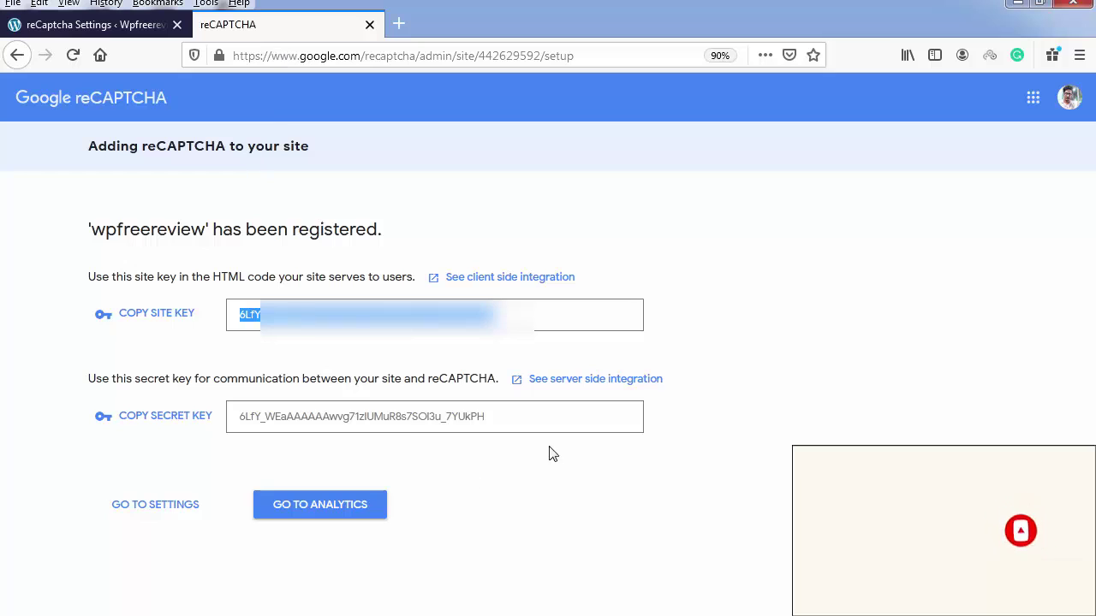
{"action": "left_click", "coordinate": [188, 419]}
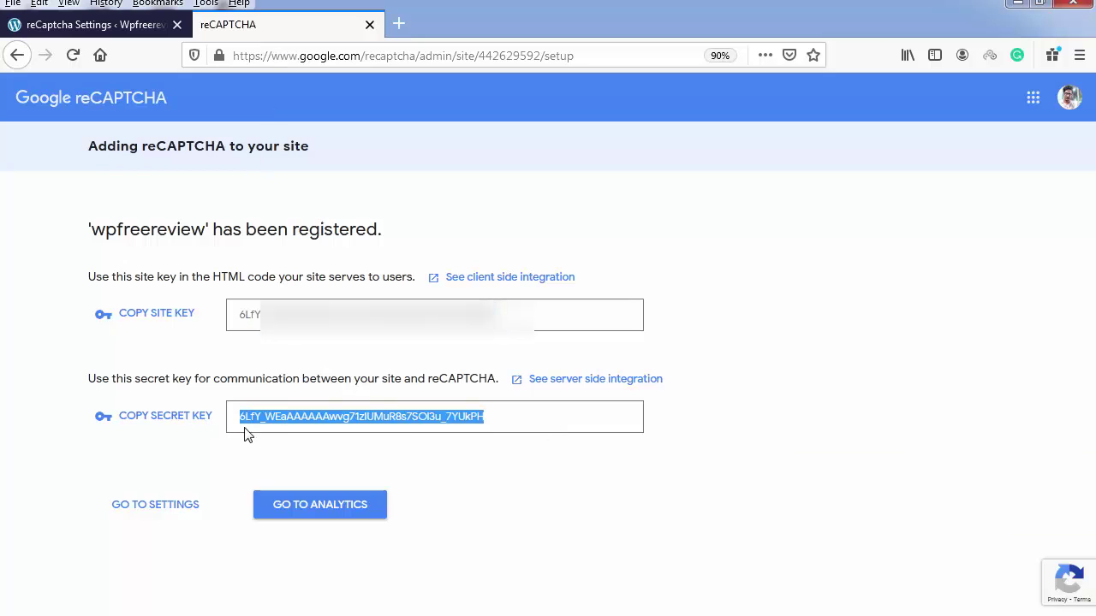
{"action": "left_click", "coordinate": [29, 25]}
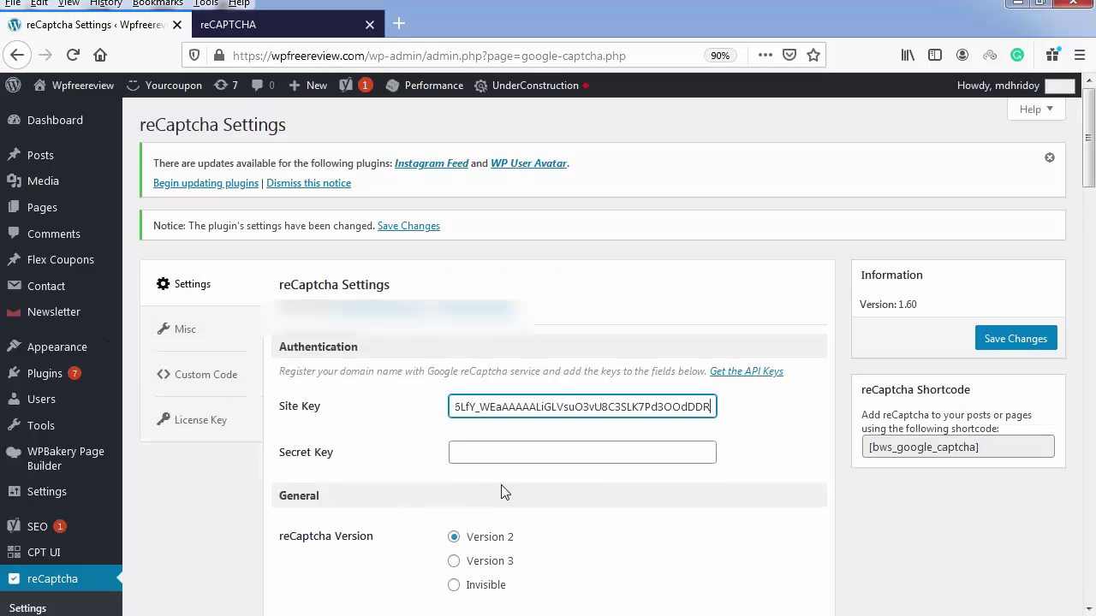
{"action": "left_click", "coordinate": [518, 460]}
{"action": "key", "text": "ctrl+v"}
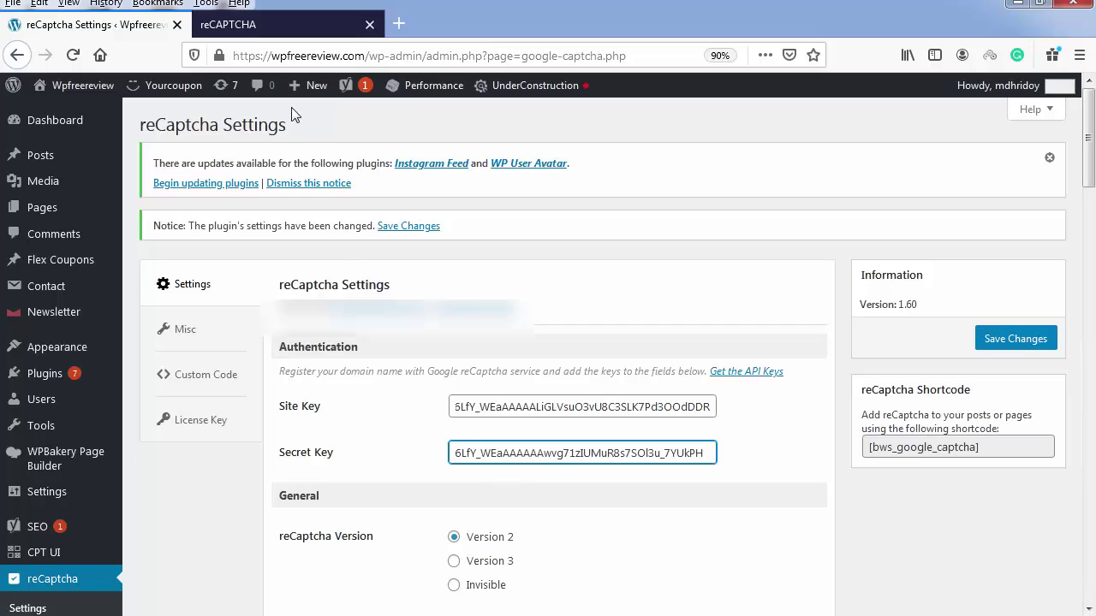
Open the analytics page of the registered wpfreereview site in Google reCAPTCHA
{"action": "left_click", "coordinate": [263, 26]}
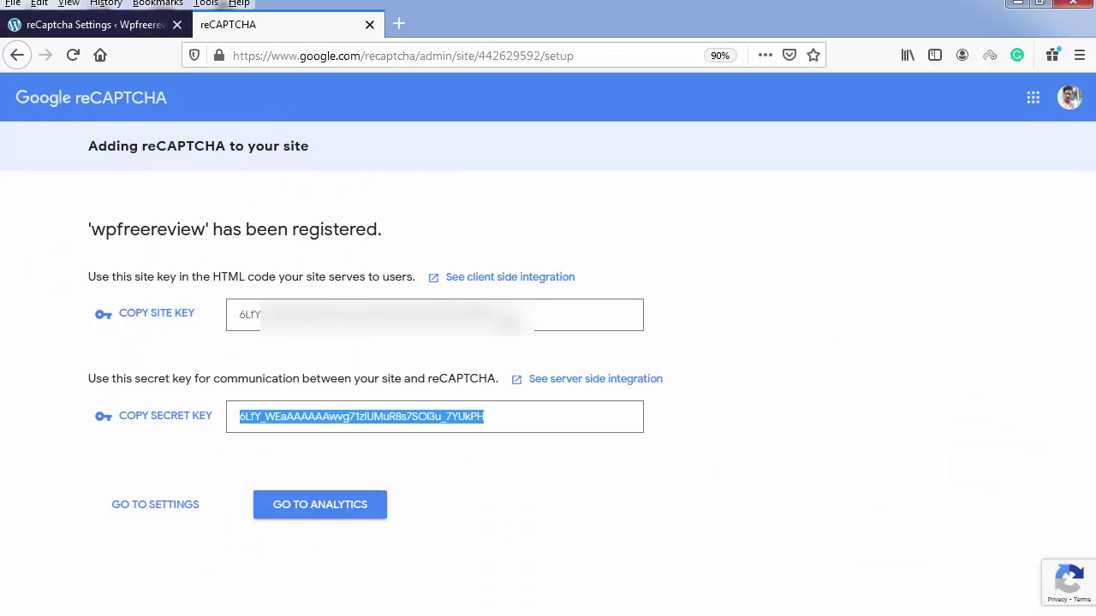
{"action": "left_click", "coordinate": [283, 517]}
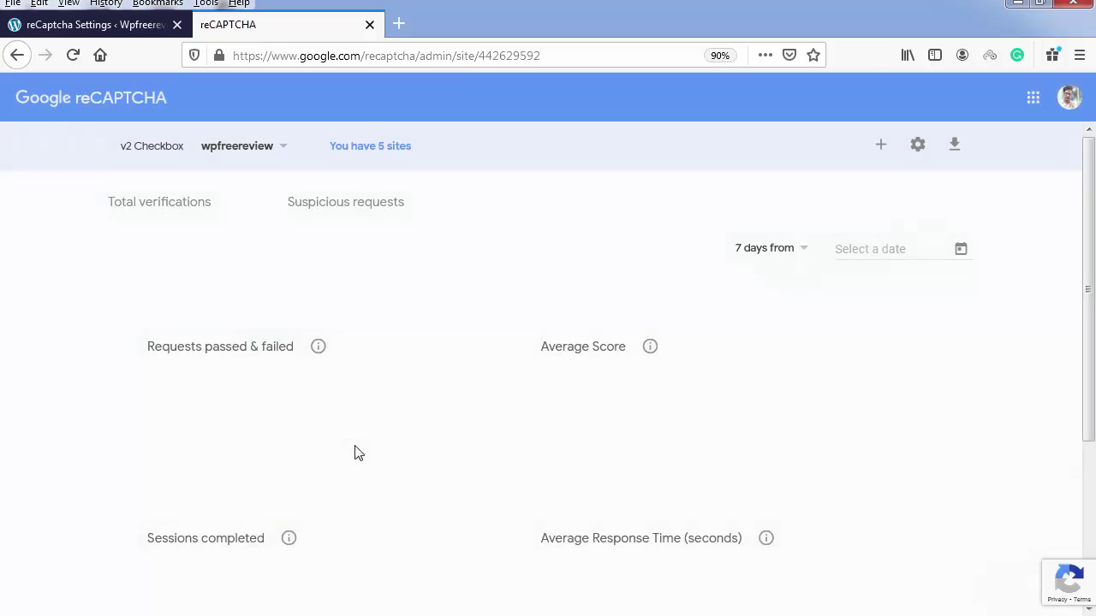
Return to the WordPress reCaptcha settings, check the enabled forms and hidden roles, and save the changes
{"action": "left_click", "coordinate": [106, 32]}
{"action": "scroll", "coordinate": [338, 381], "scroll_direction": "down", "scroll_amount": 15}
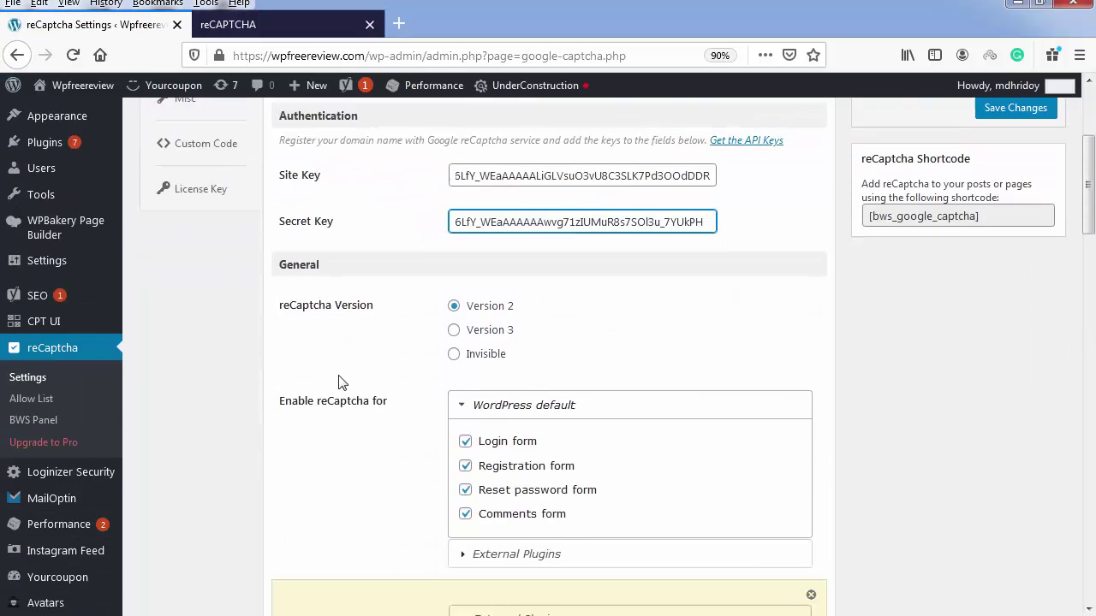
{"action": "scroll", "coordinate": [338, 380], "scroll_direction": "down", "scroll_amount": 4}
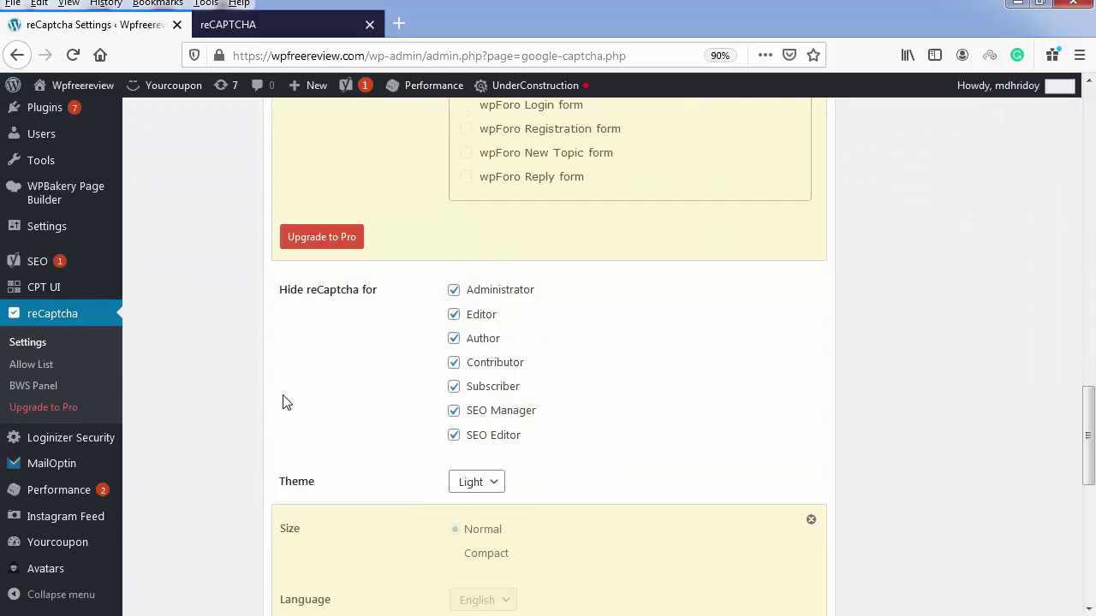
{"action": "scroll", "coordinate": [291, 404], "scroll_direction": "down", "scroll_amount": 6}
{"action": "left_click", "coordinate": [301, 451]}
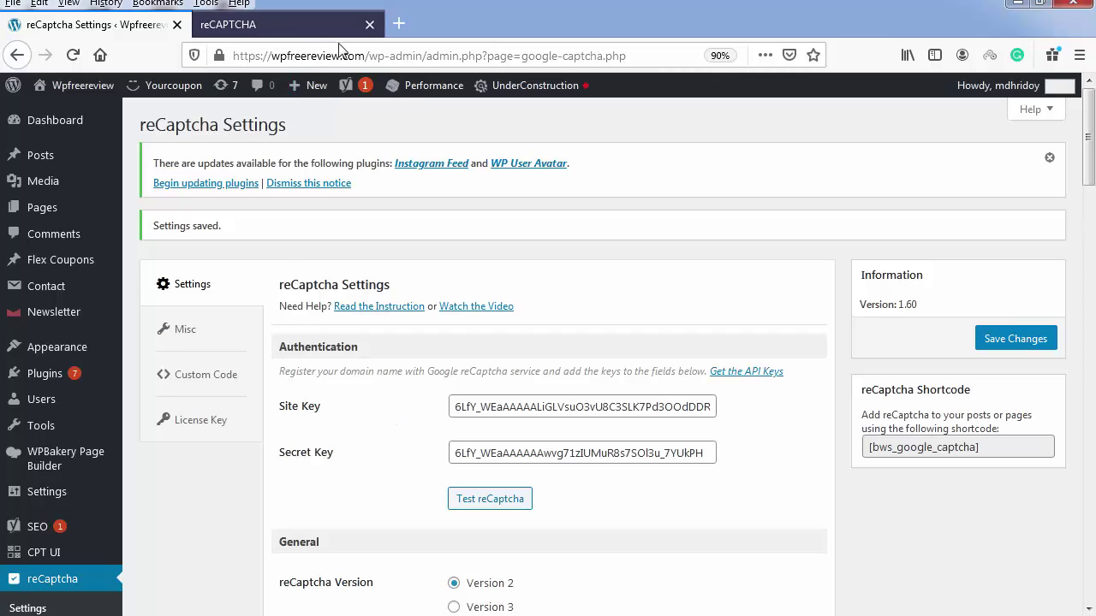
{"action": "left_click", "coordinate": [205, 614]}
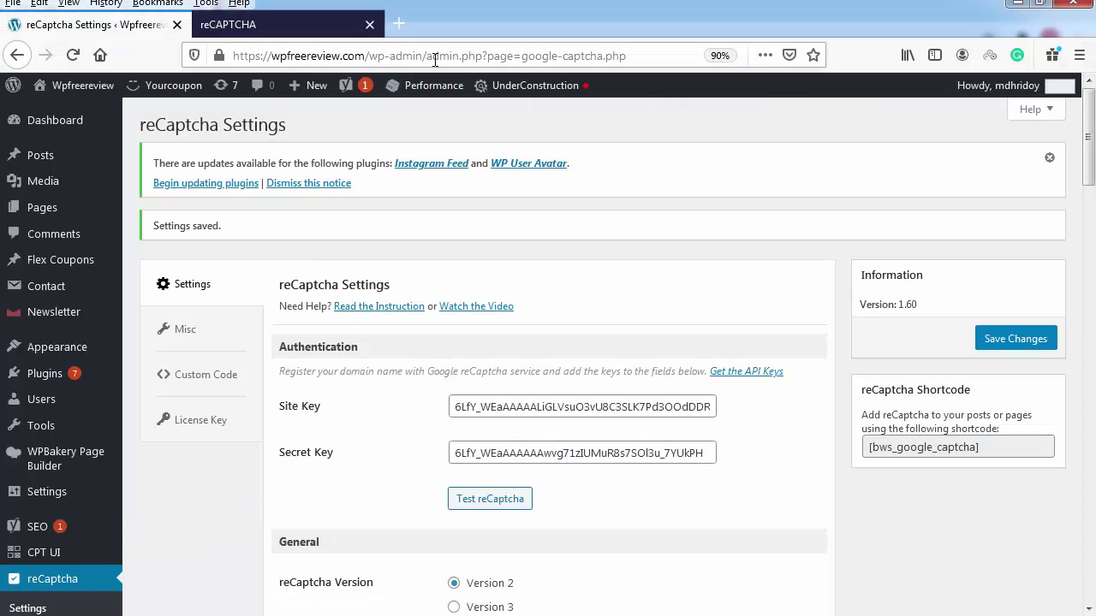
{"action": "left_click_drag", "start_coordinate": [421, 57], "coordinate": [212, 63]}
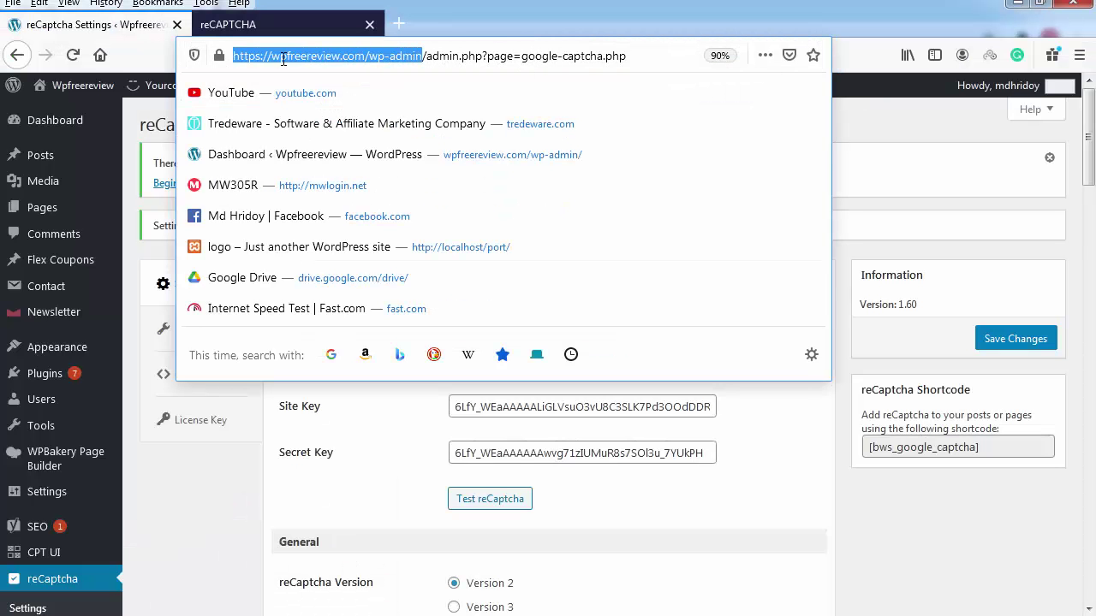
{"action": "right_click", "coordinate": [285, 60]}
{"action": "left_click", "coordinate": [346, 117]}
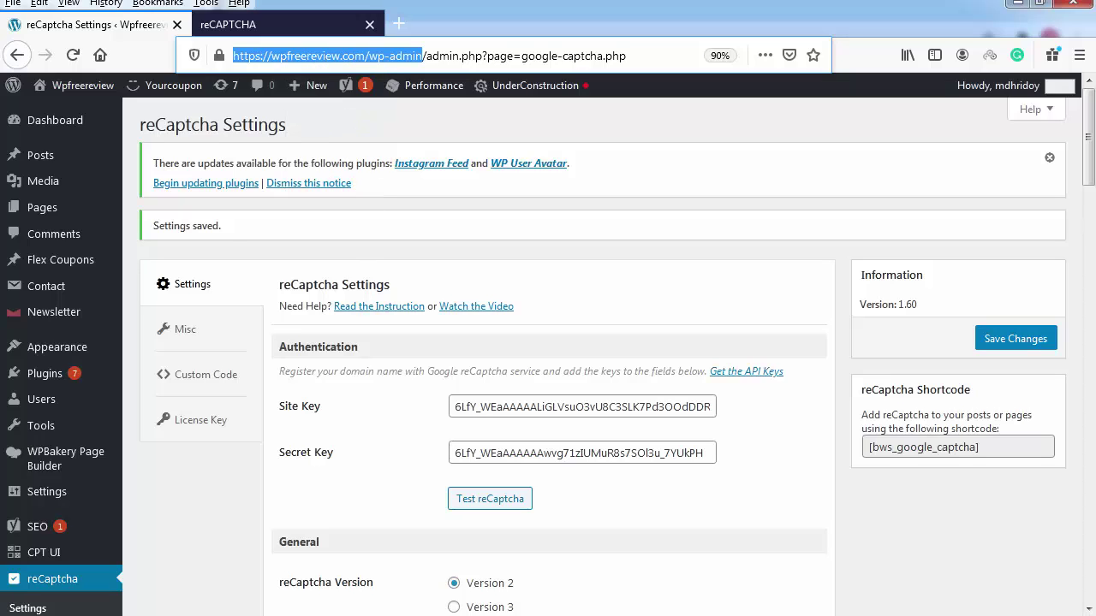
{"action": "key", "text": "alt+Tab"}
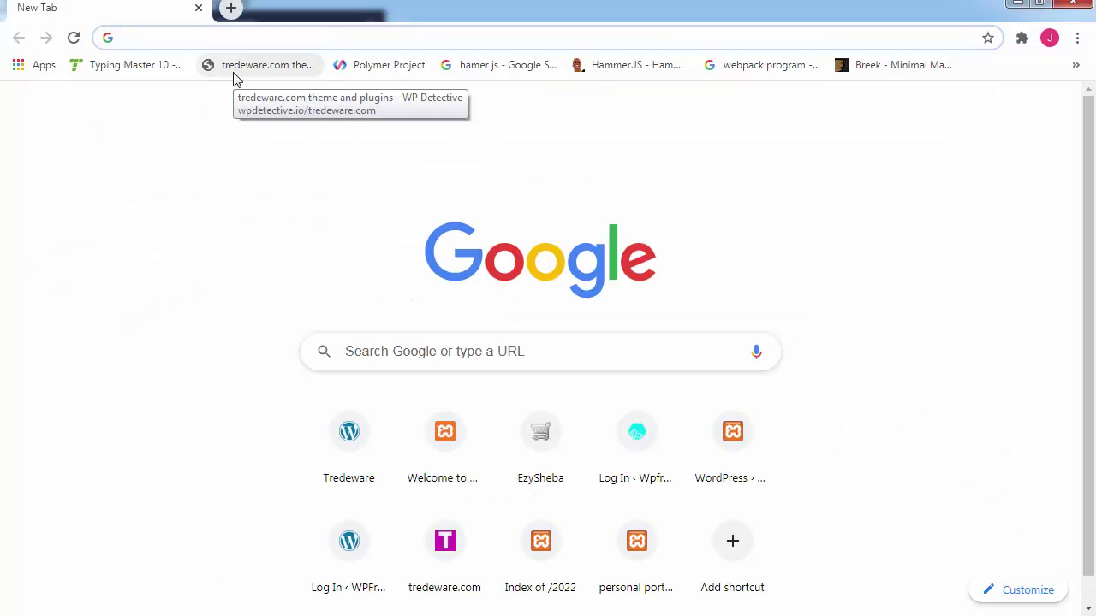
{"action": "key", "text": "ctrl+v"}
{"action": "left_click", "coordinate": [1077, 38]}
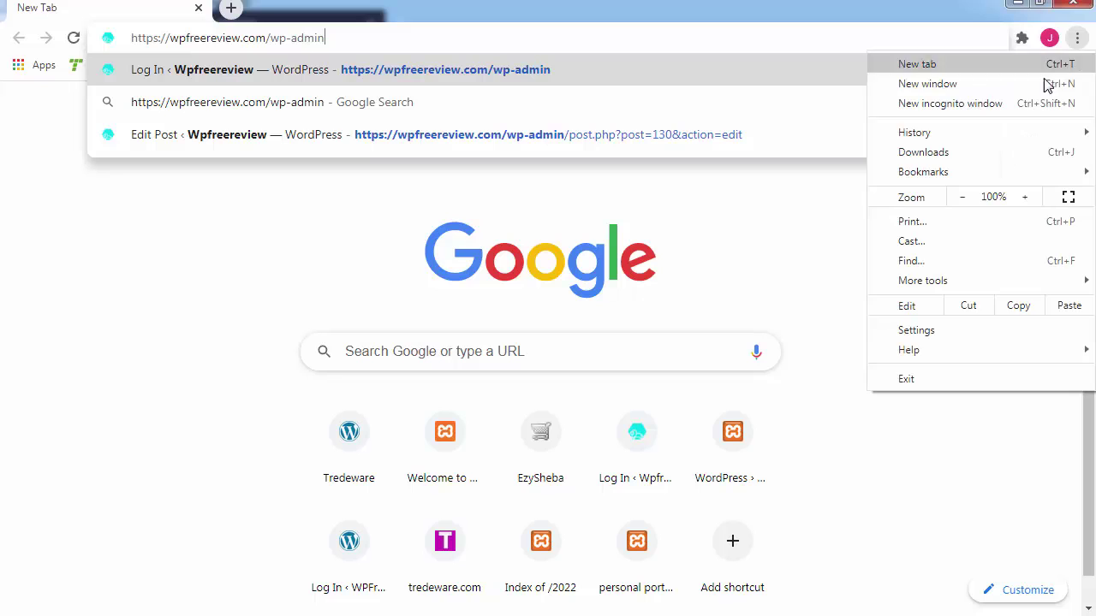
{"action": "left_click", "coordinate": [982, 104]}
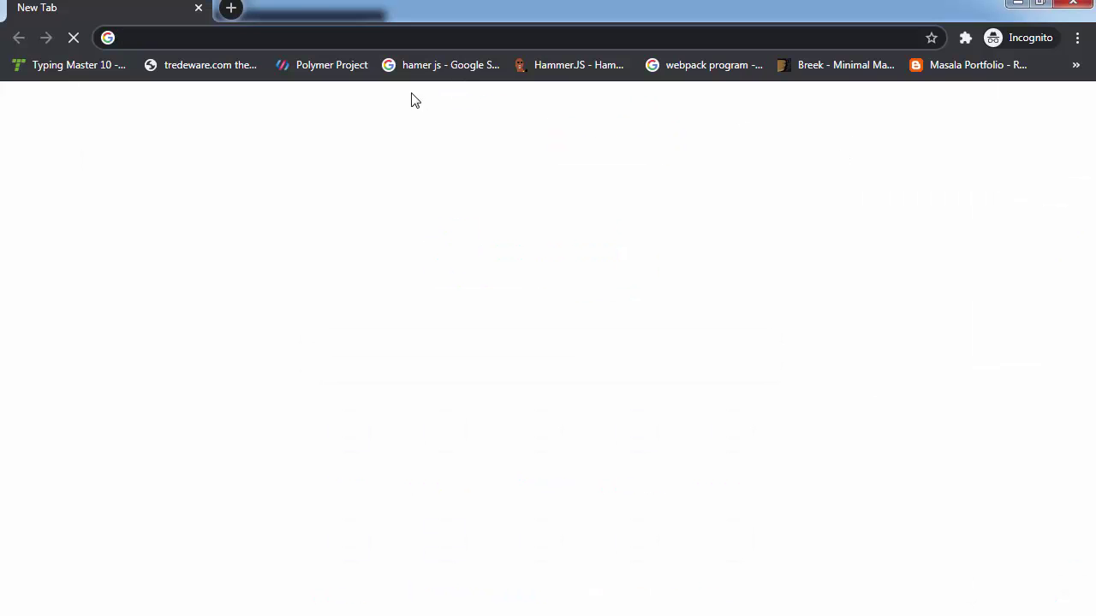
{"action": "key", "text": "ctrl+v"}
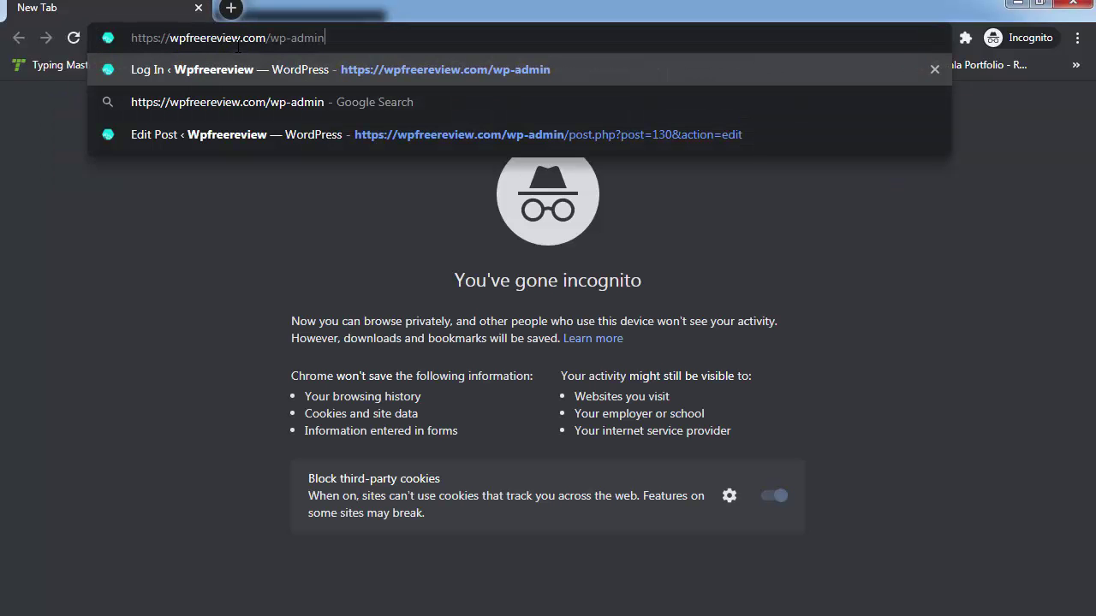
{"action": "key", "text": "Return"}
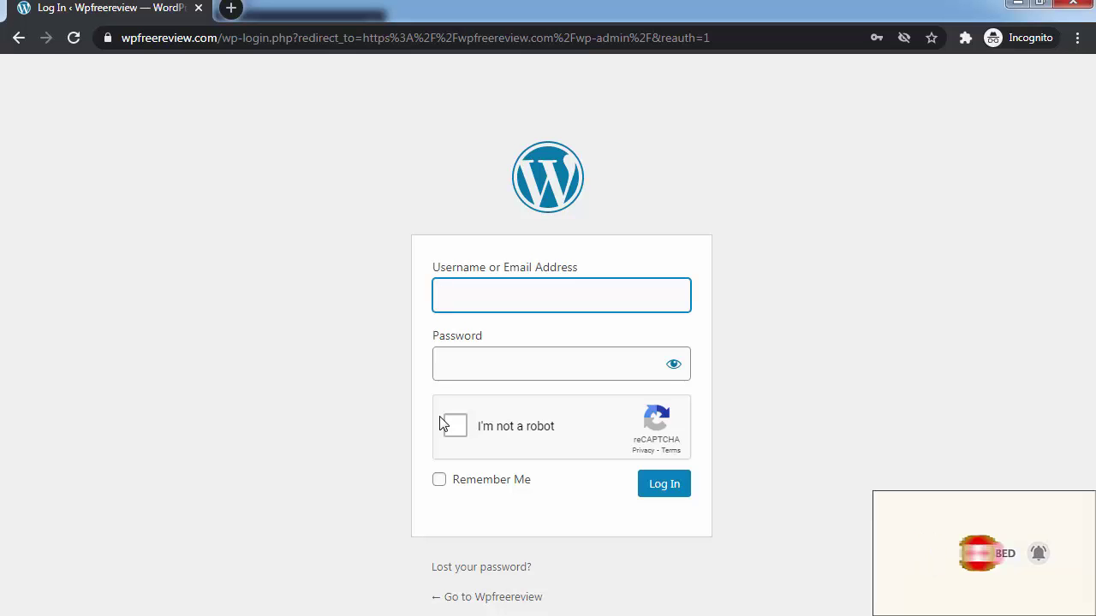
{"action": "mouse_move", "coordinate": [447, 615]}
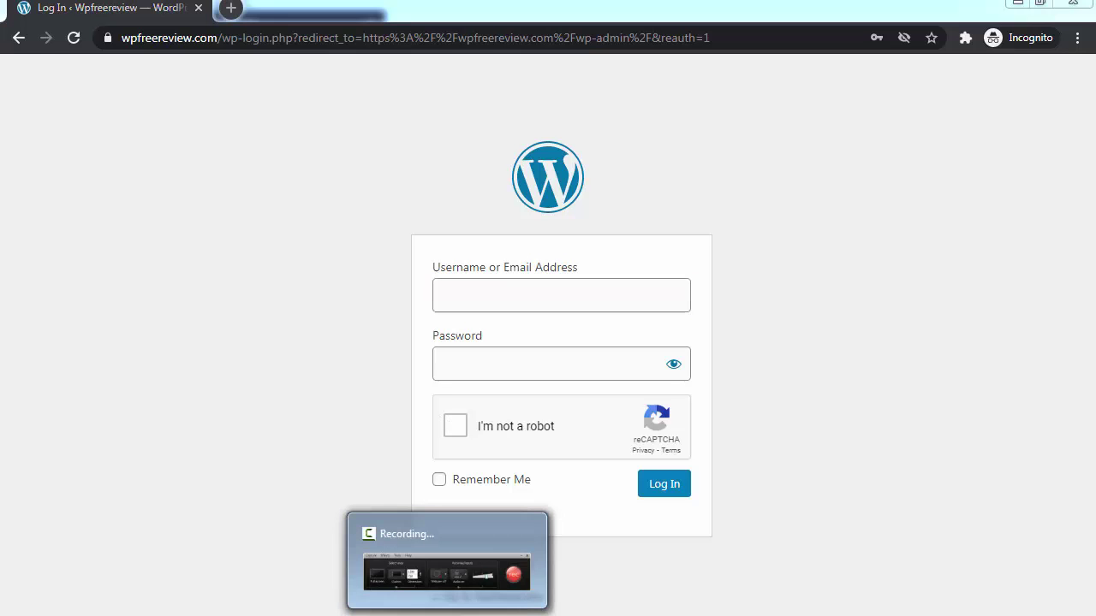